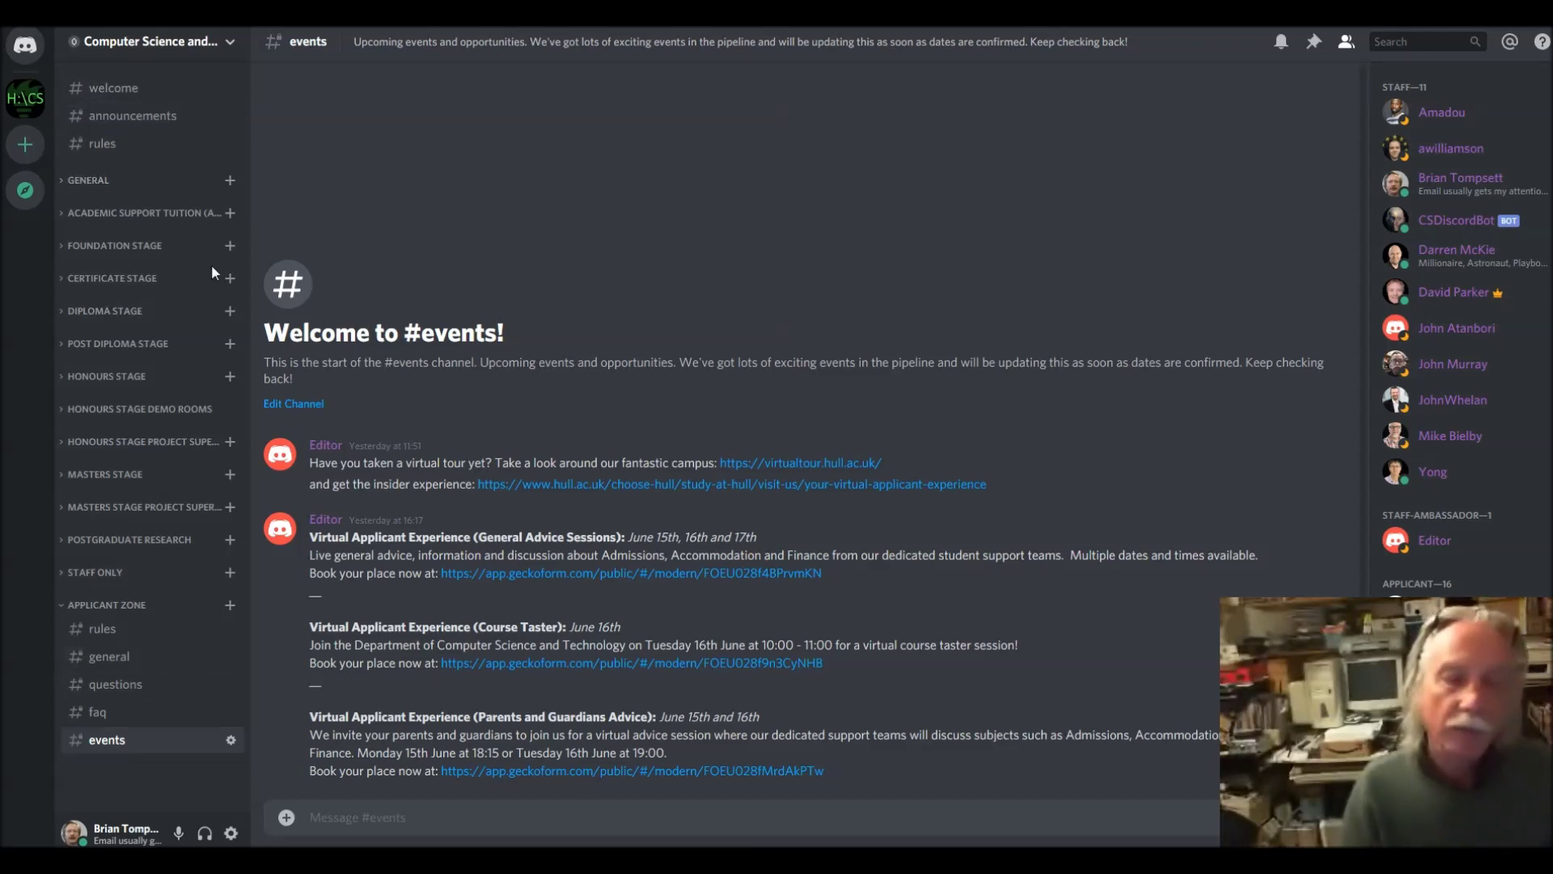
Look through the channels under Foundation Stage and Certificate Stage, and view the 400069 object-oriented programming channel
{"action": "left_click", "coordinate": [65, 248]}
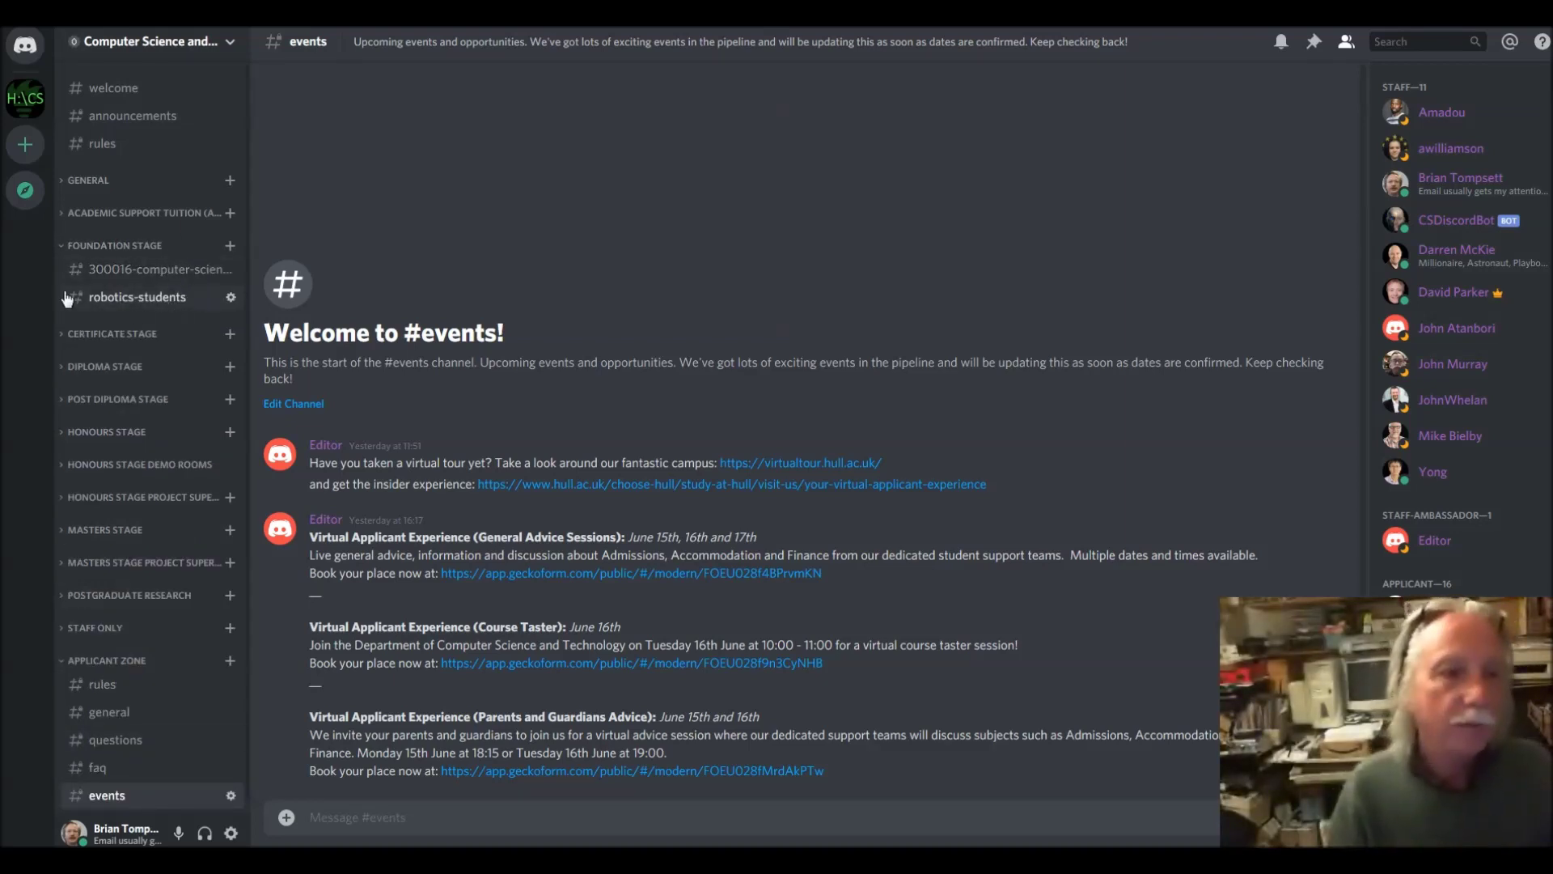
{"action": "left_click", "coordinate": [64, 247]}
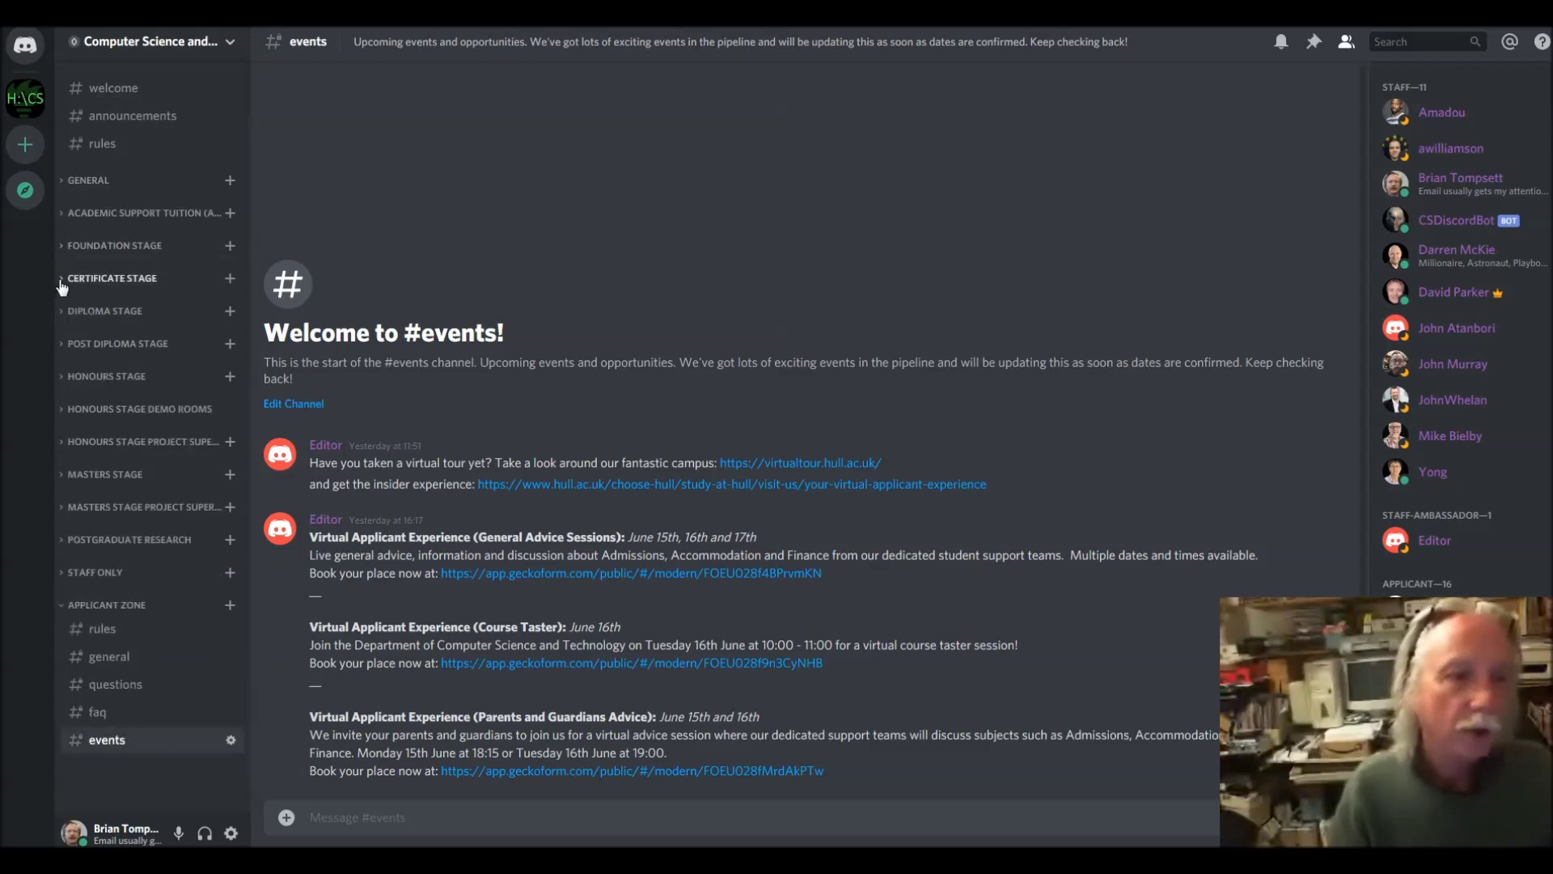
{"action": "left_click", "coordinate": [57, 279]}
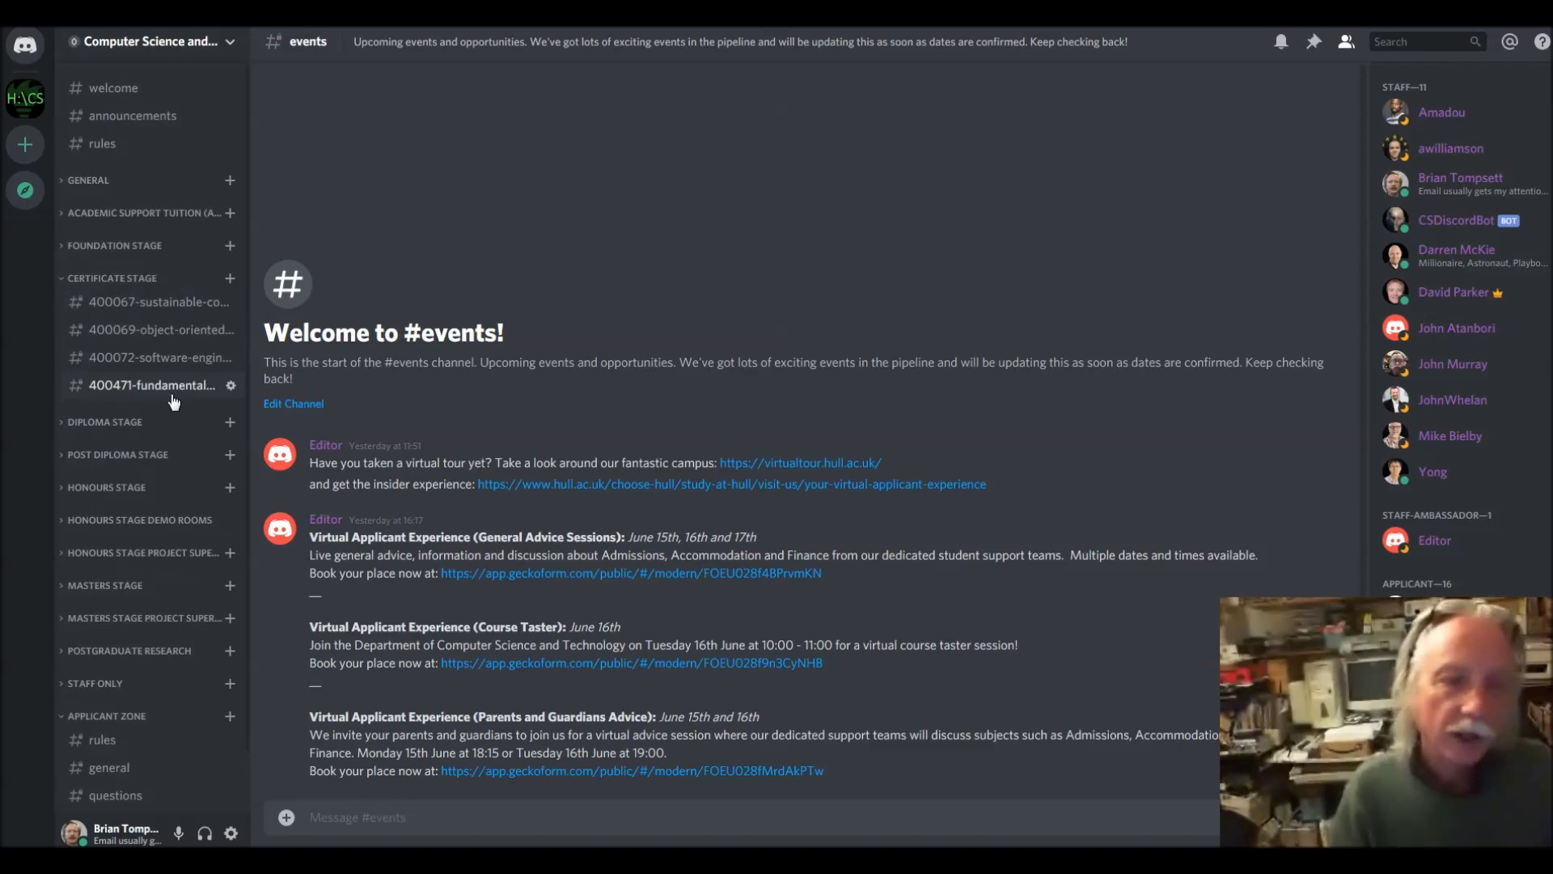
{"action": "left_click", "coordinate": [175, 339]}
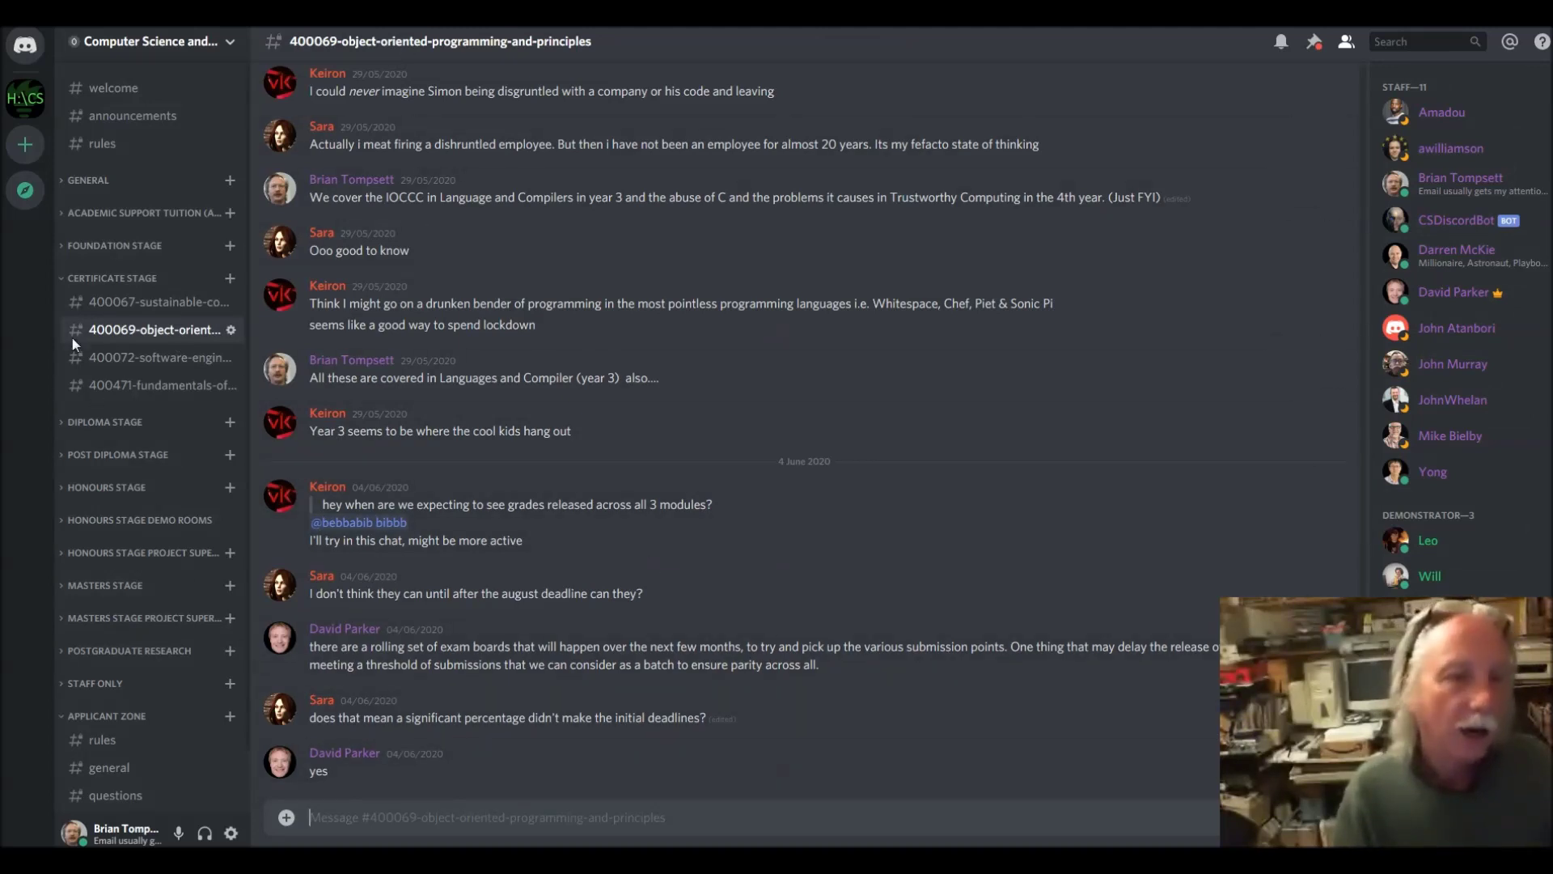
{"action": "left_click", "coordinate": [78, 279]}
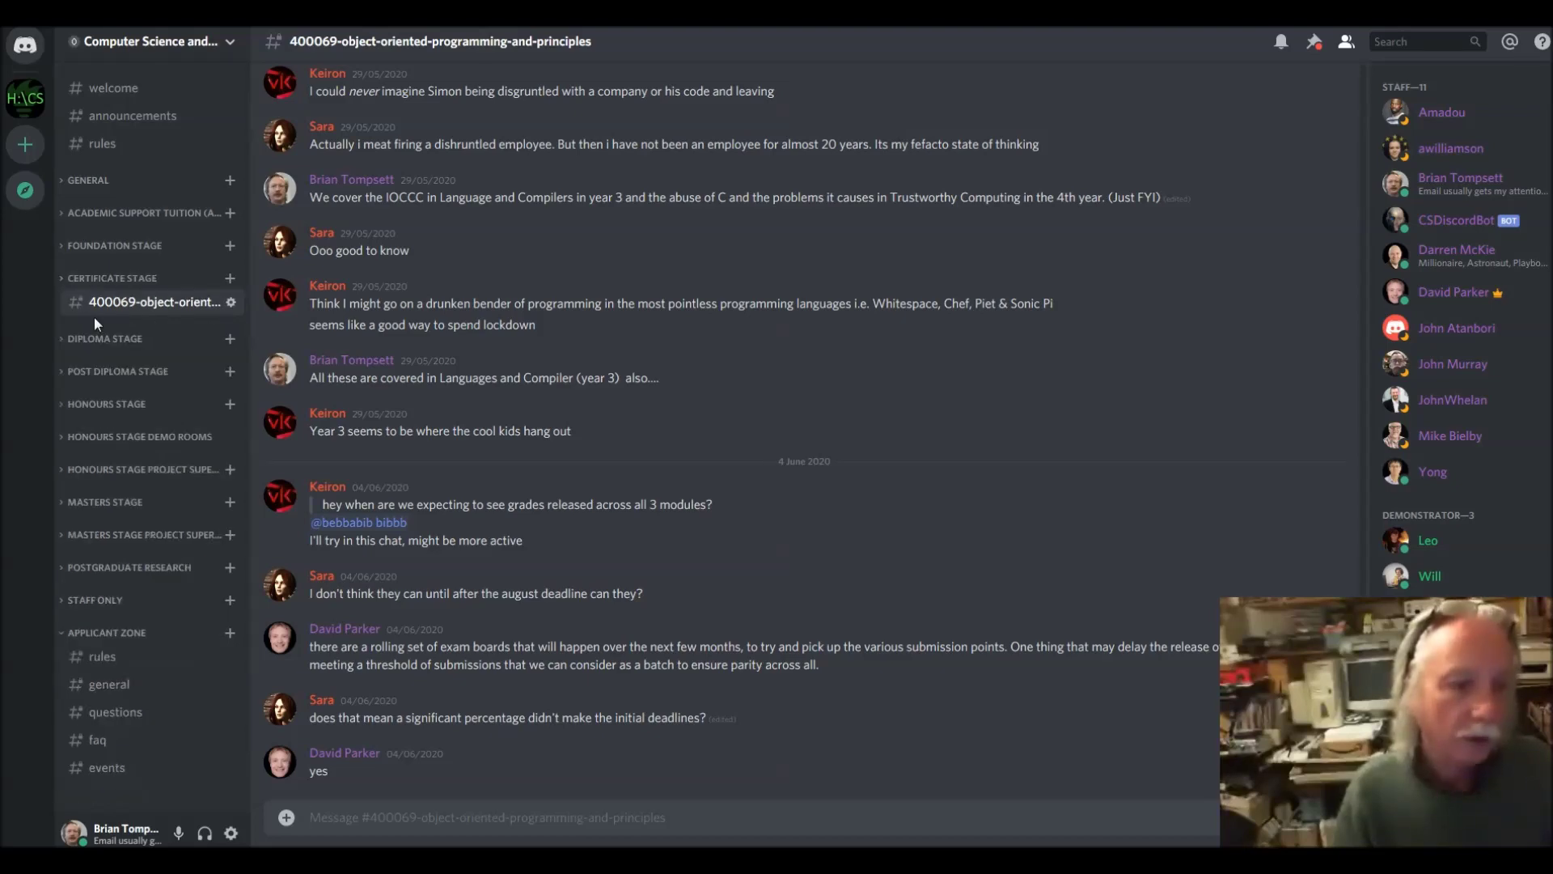
Return to the Applicant Zone events channel and expand the Honours Stage Demo Rooms category
{"action": "left_click", "coordinate": [102, 766]}
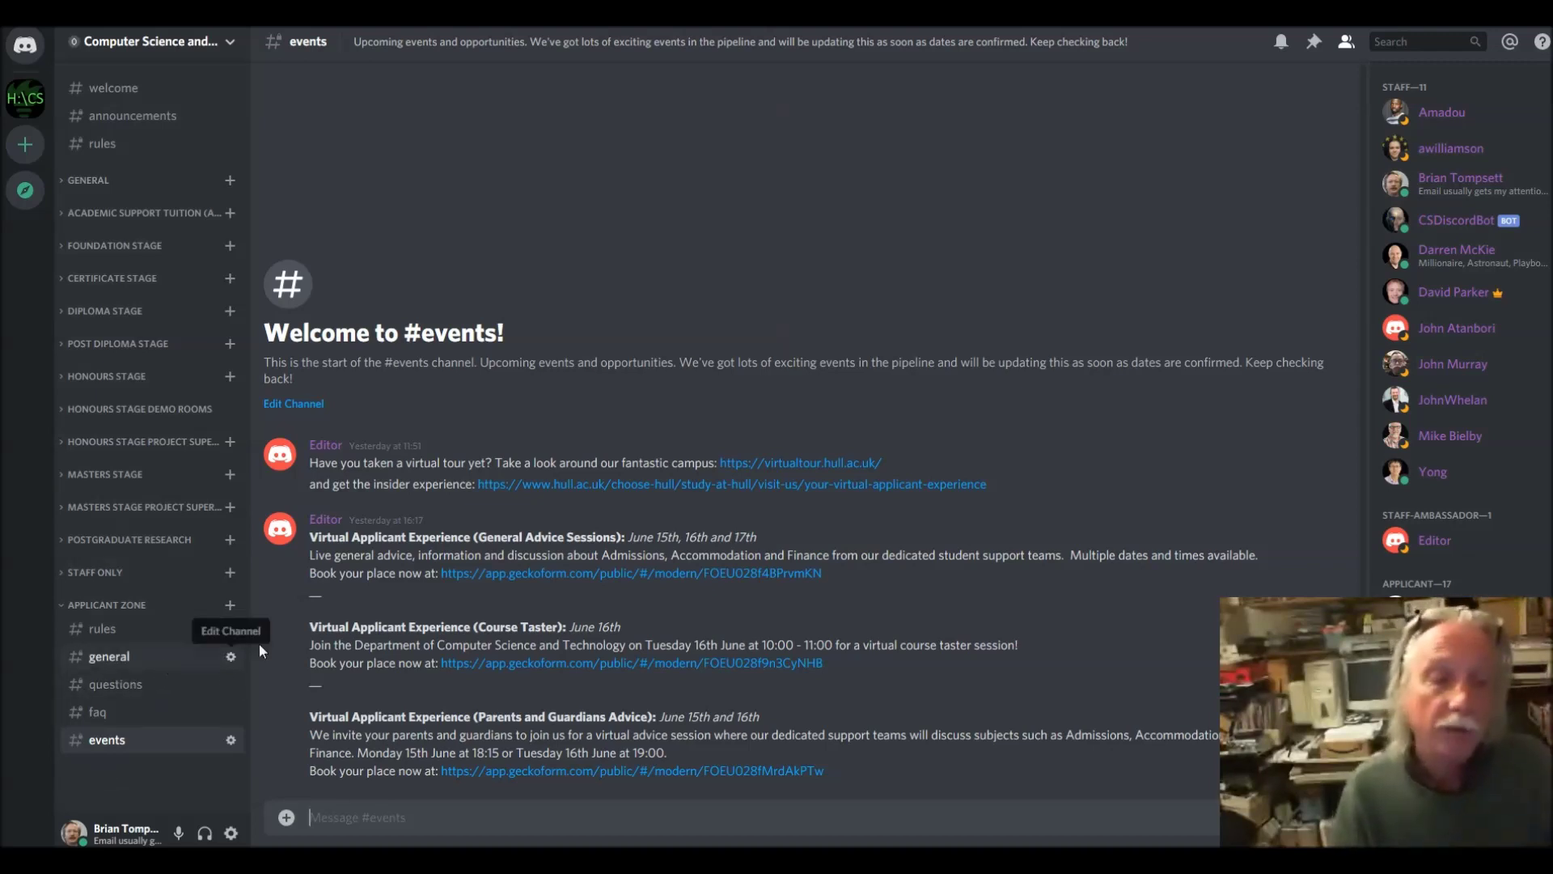
{"action": "left_click", "coordinate": [73, 409]}
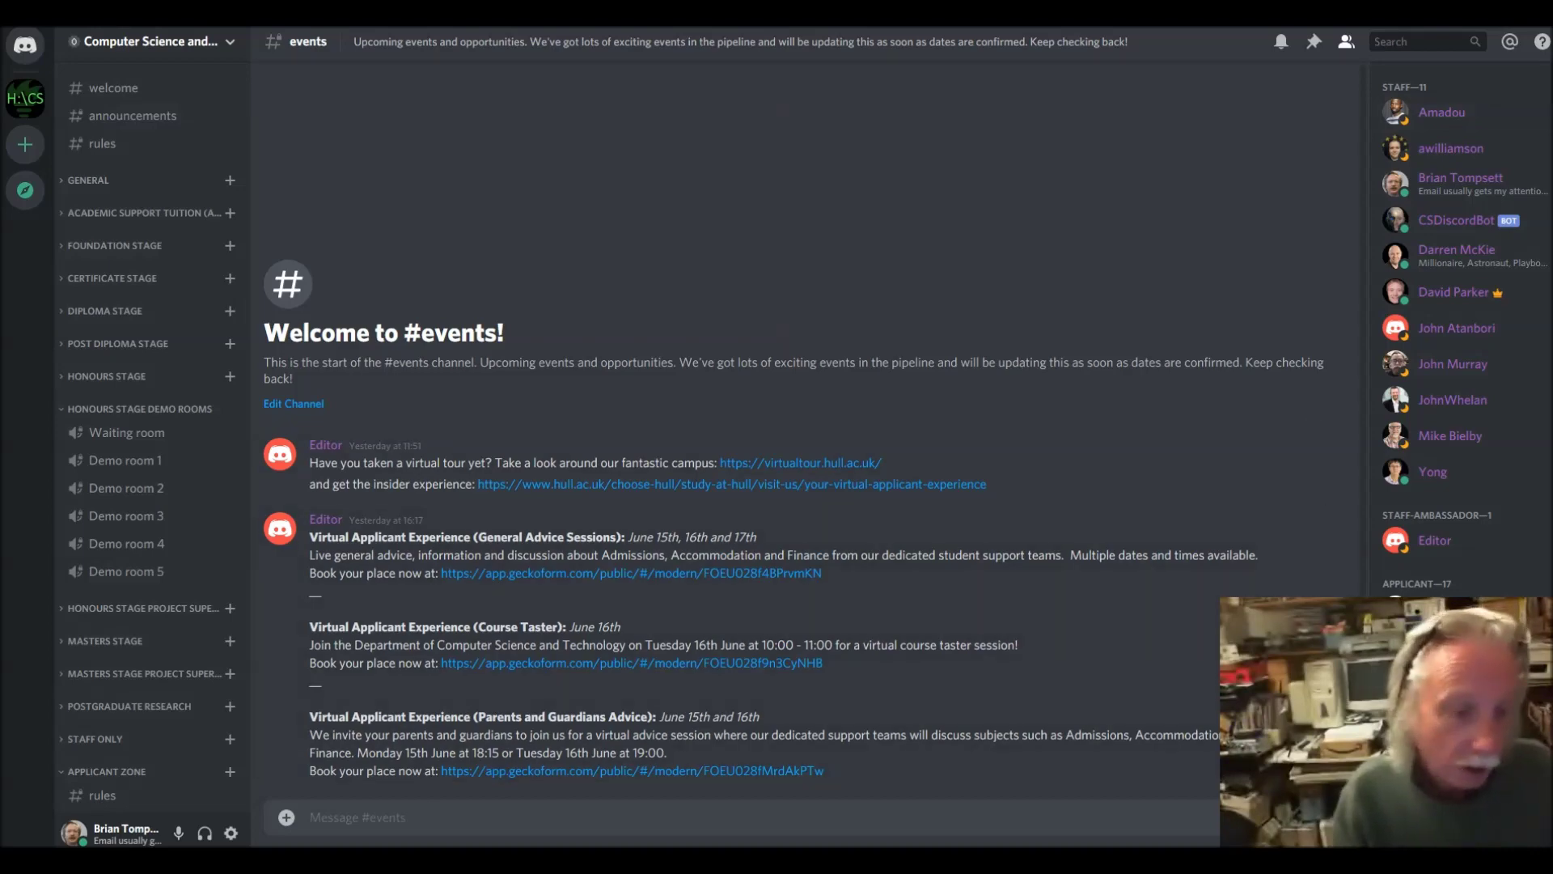
Switch to Canvas in Chrome and go to the home page of the Networking and User Interface Design course
{"action": "mouse_move", "coordinate": [280, 859]}
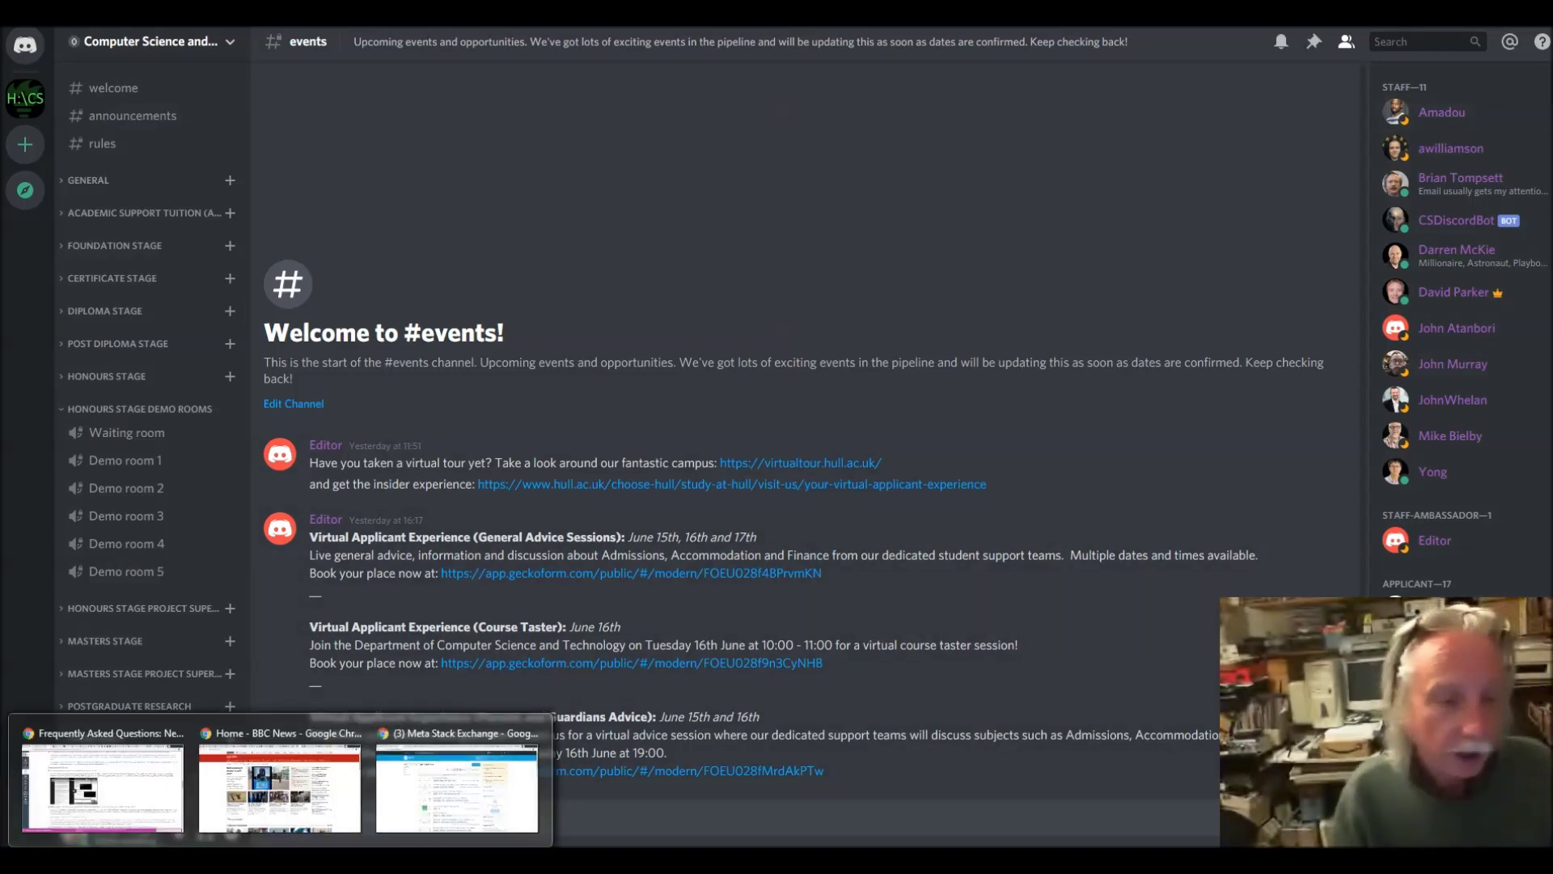
{"action": "left_click", "coordinate": [103, 784]}
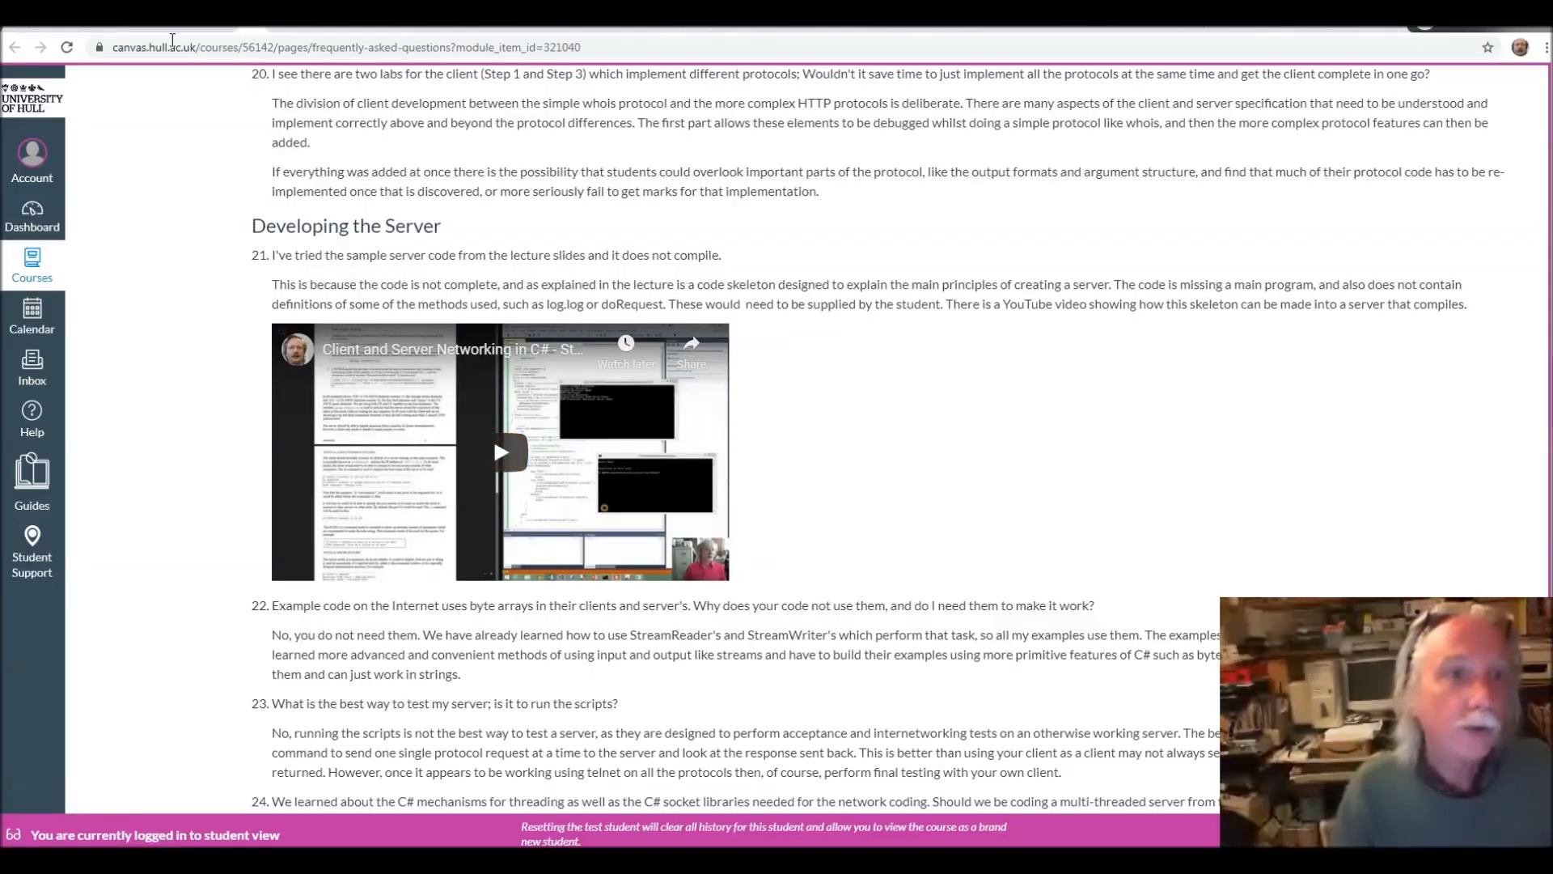
{"action": "left_click", "coordinate": [242, 16]}
{"action": "left_click", "coordinate": [243, 16]}
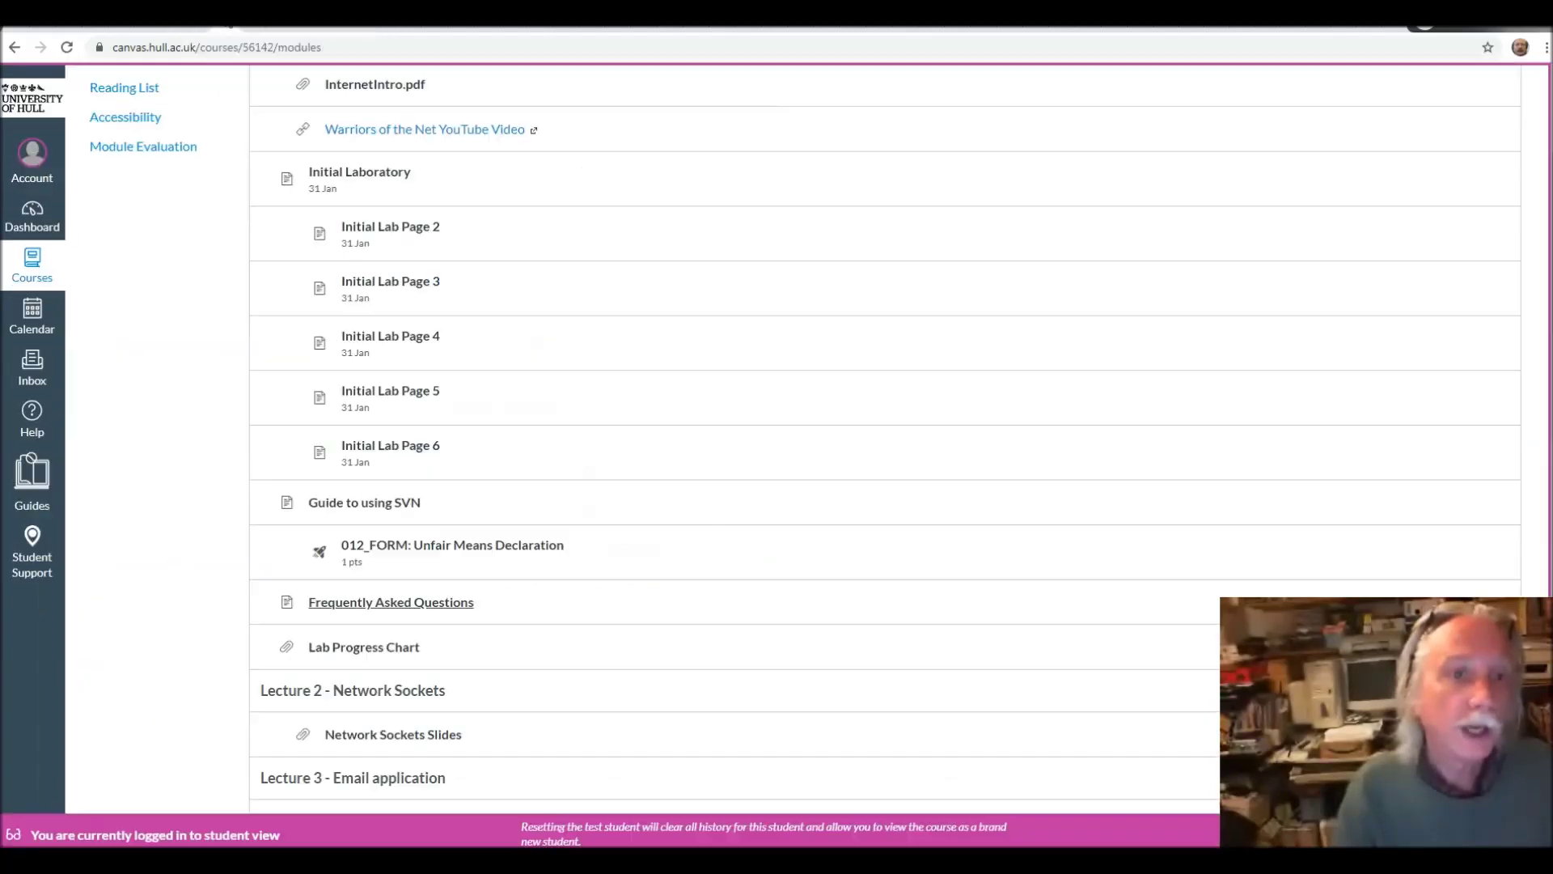
{"action": "key", "text": "alt+Left"}
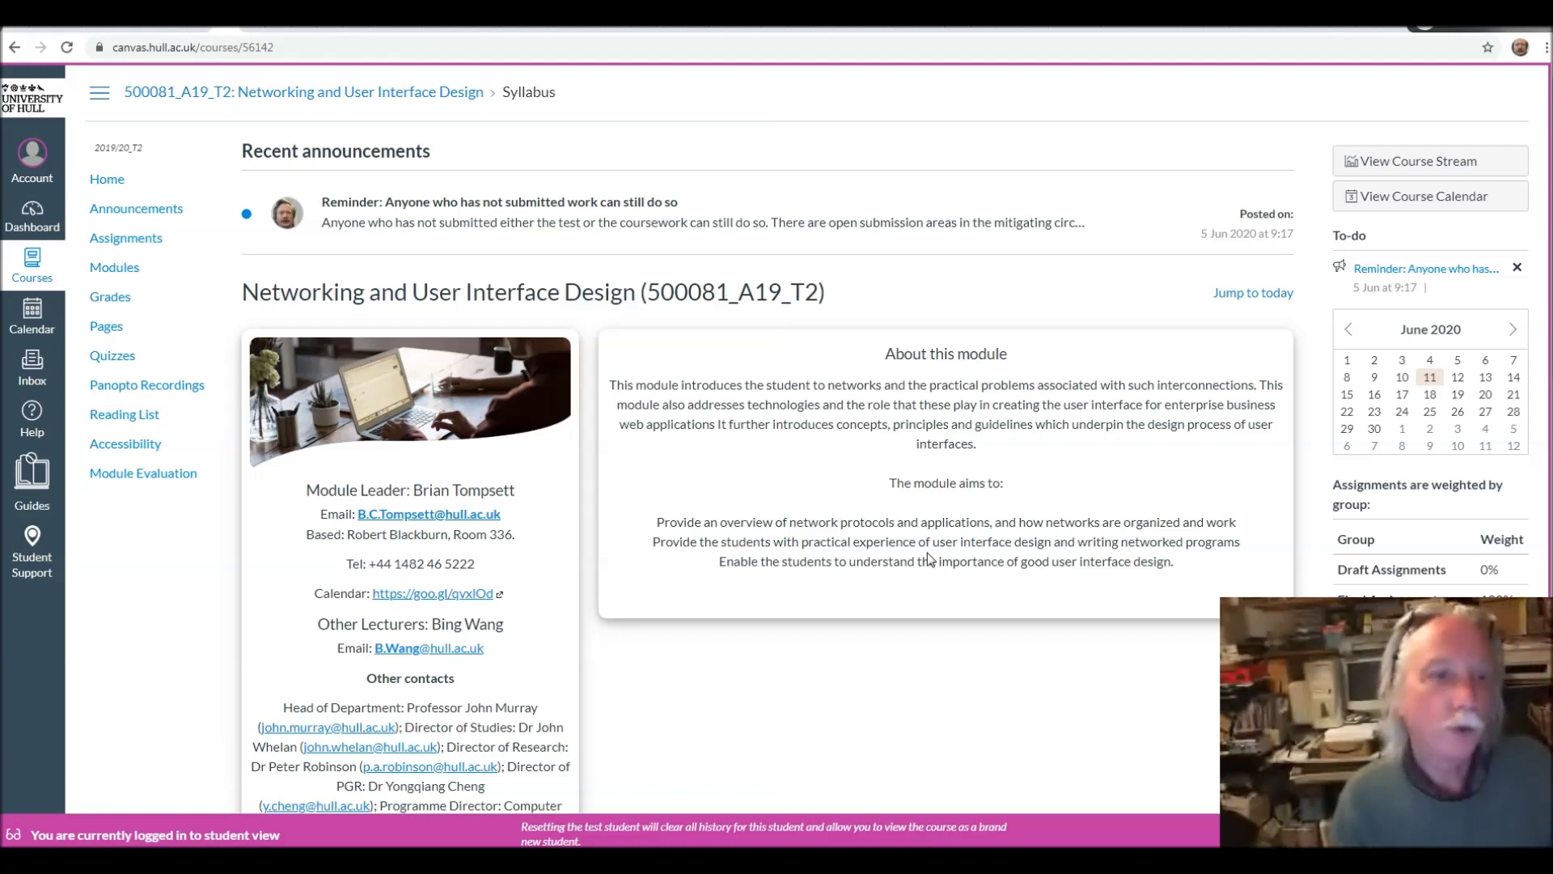
Show the course's modules and look through the lecture and lab items past the Frequently Asked Questions entry
{"action": "left_click", "coordinate": [115, 267]}
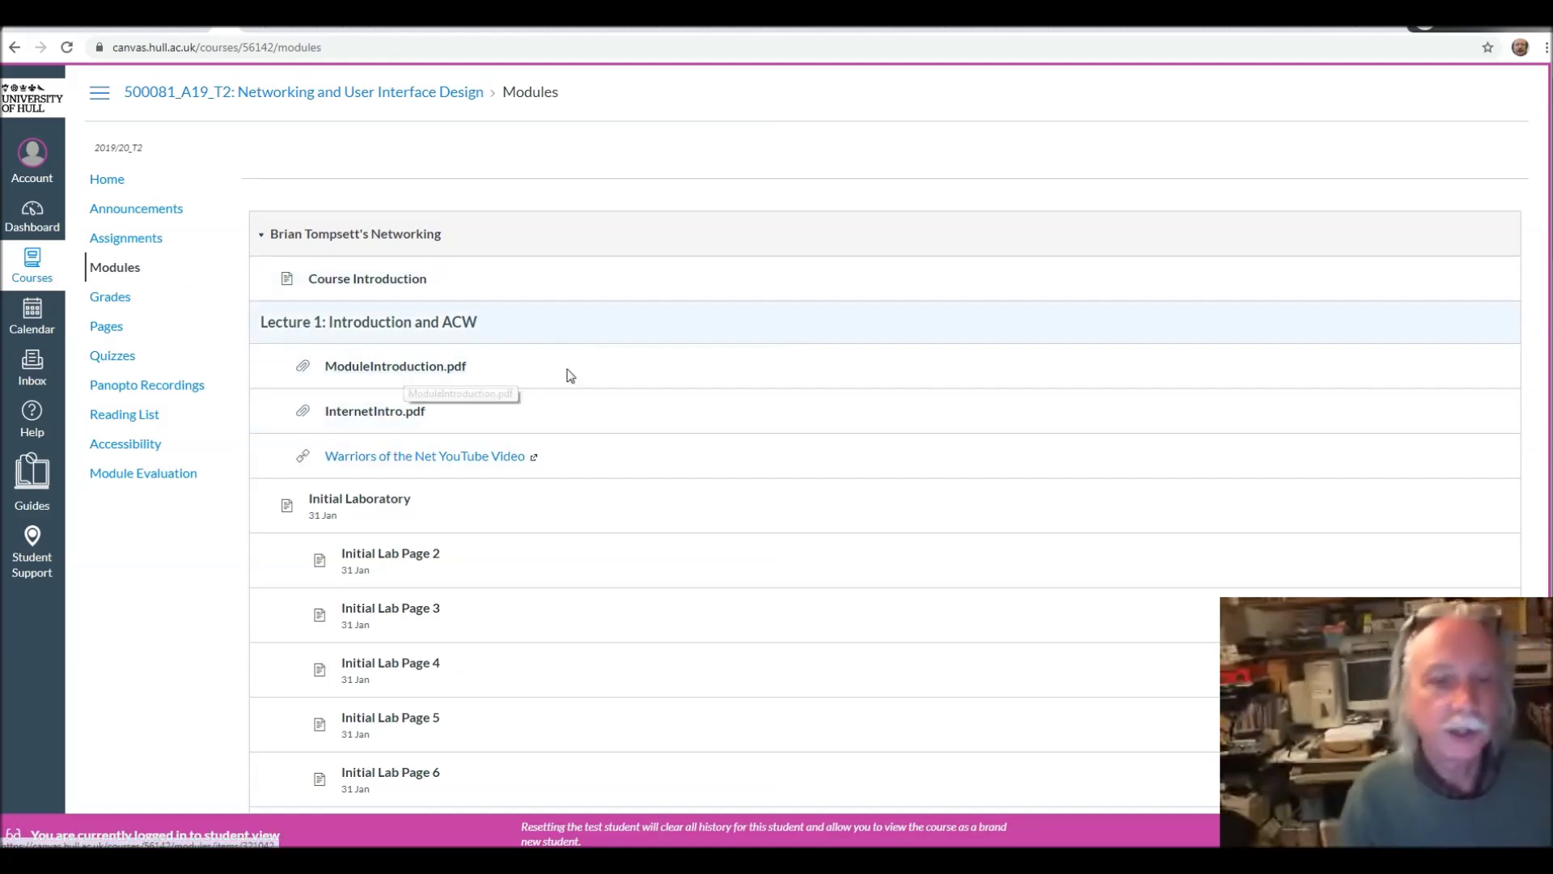
{"action": "scroll", "coordinate": [556, 571], "scroll_direction": "down", "scroll_amount": 2}
{"action": "scroll", "coordinate": [698, 596], "scroll_direction": "down", "scroll_amount": 2}
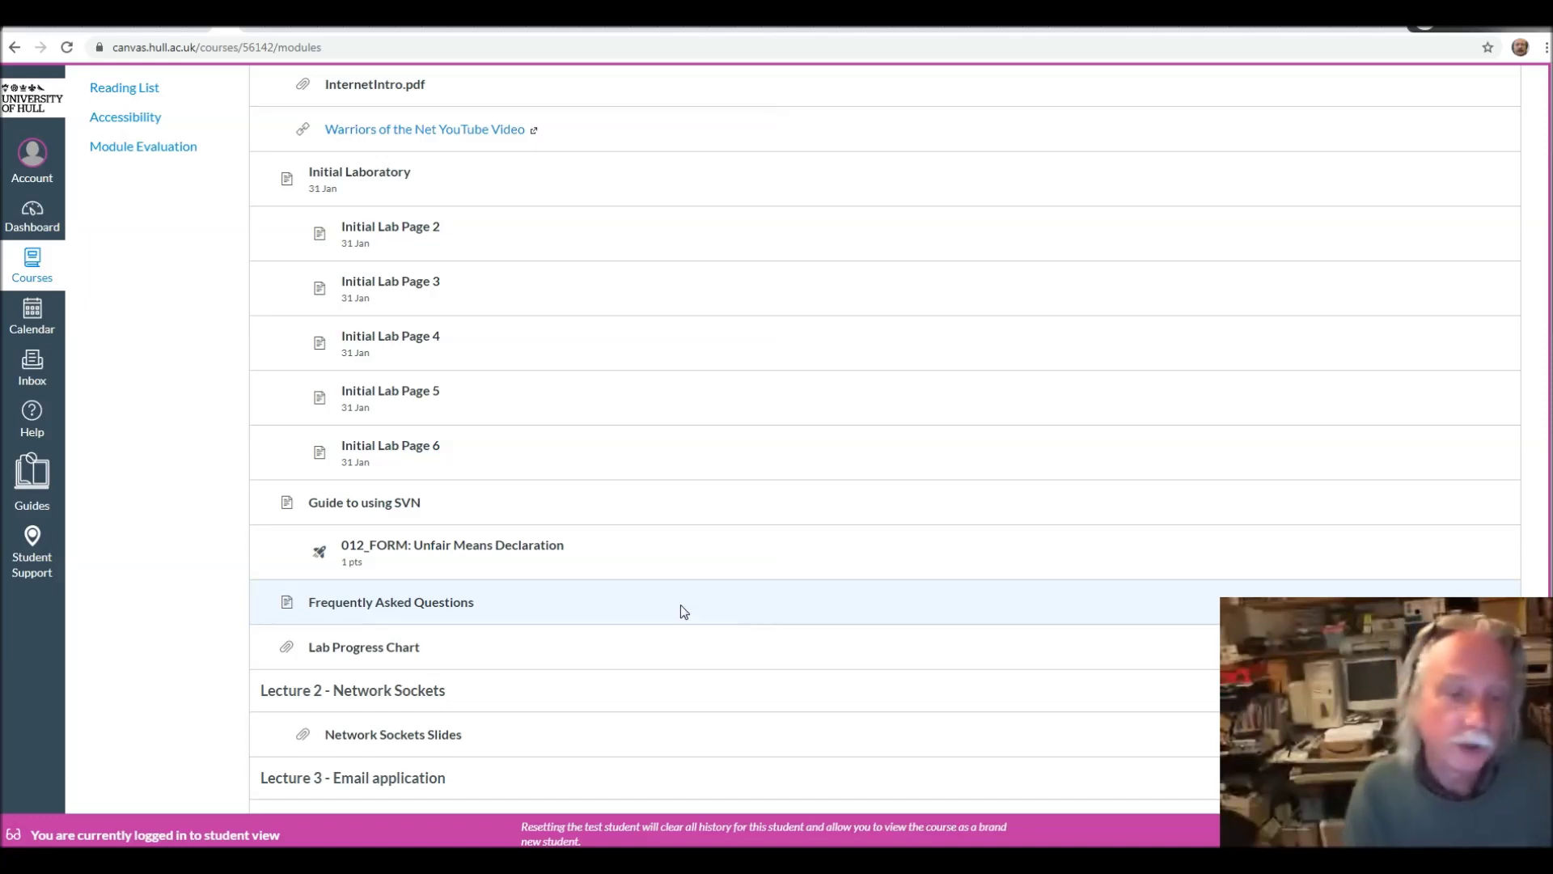
{"action": "scroll", "coordinate": [686, 589], "scroll_direction": "down", "scroll_amount": 3}
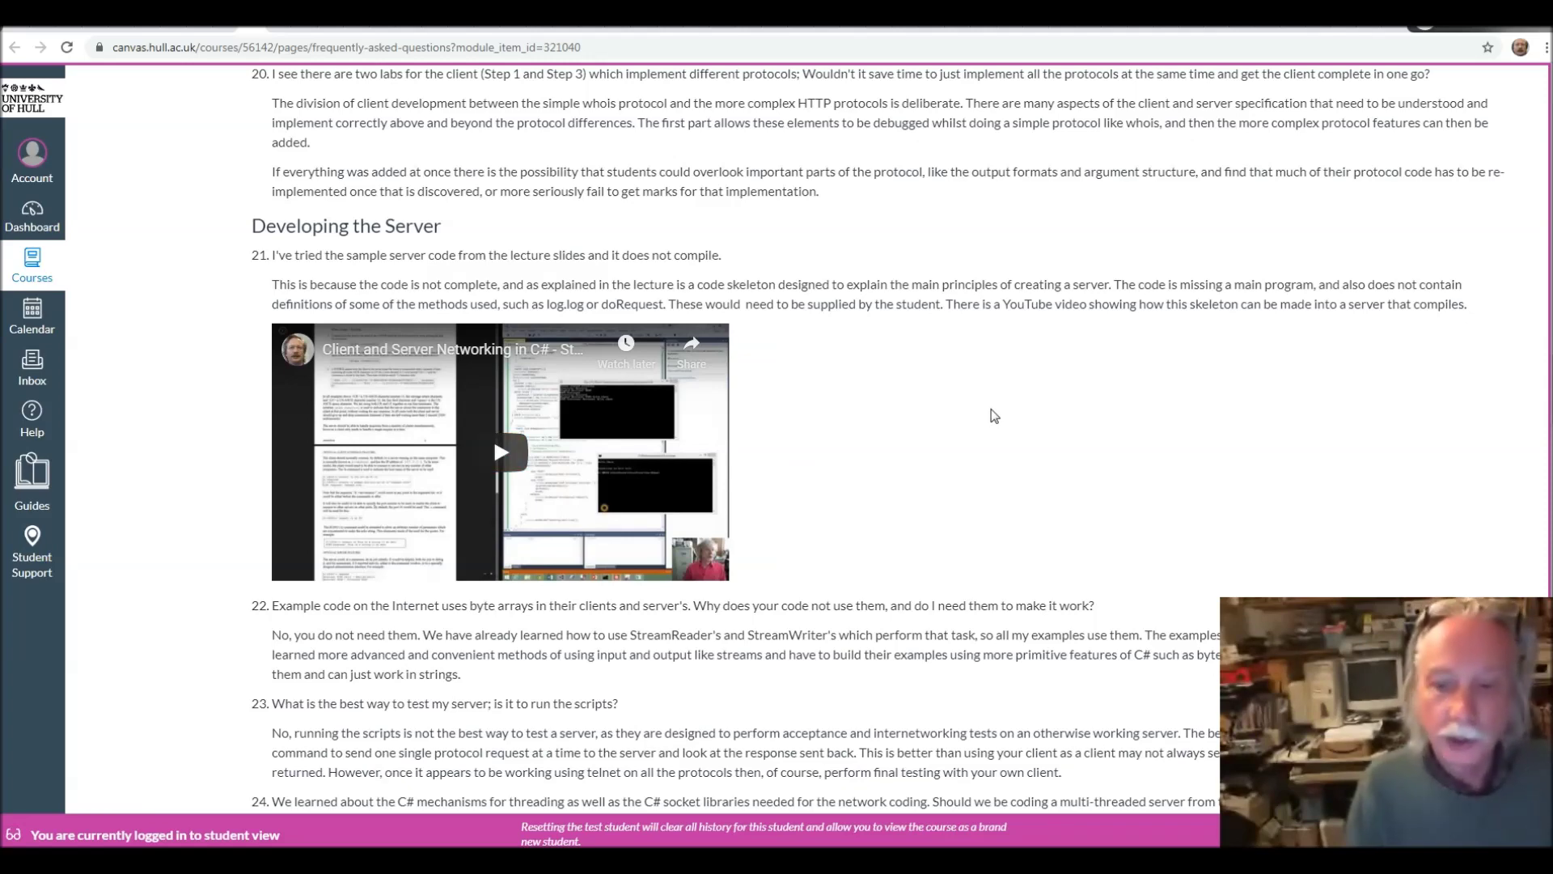
Examine the Frequently Asked Questions page from the server development section up to the client connection question
{"action": "scroll", "coordinate": [938, 406], "scroll_direction": "up", "scroll_amount": 6}
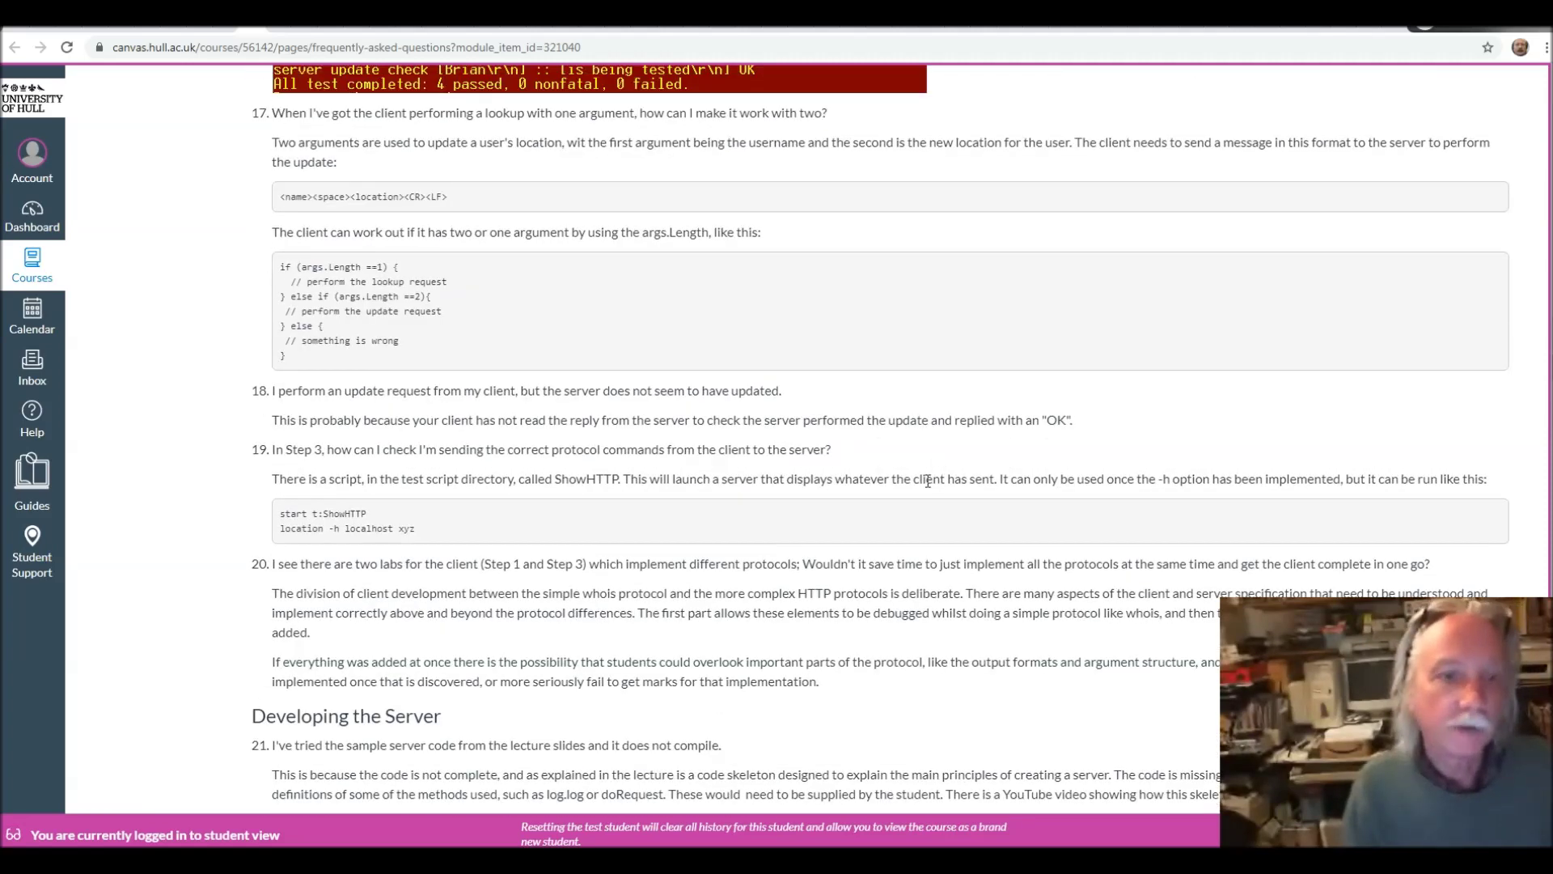
{"action": "scroll", "coordinate": [867, 595], "scroll_direction": "up", "scroll_amount": 3}
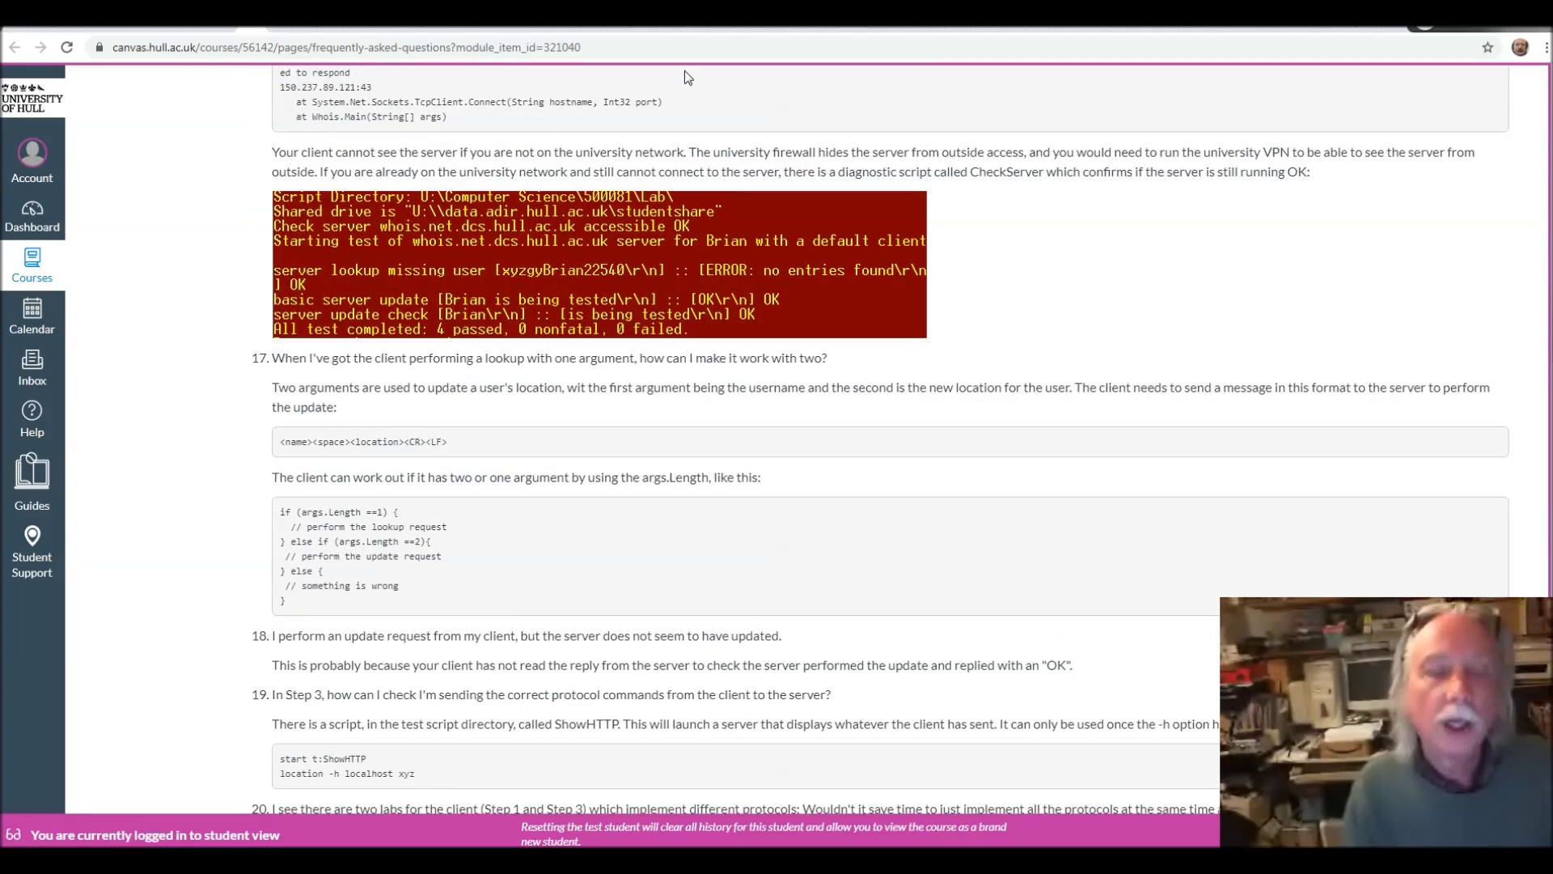
{"action": "scroll", "coordinate": [608, 606], "scroll_direction": "up", "scroll_amount": 2}
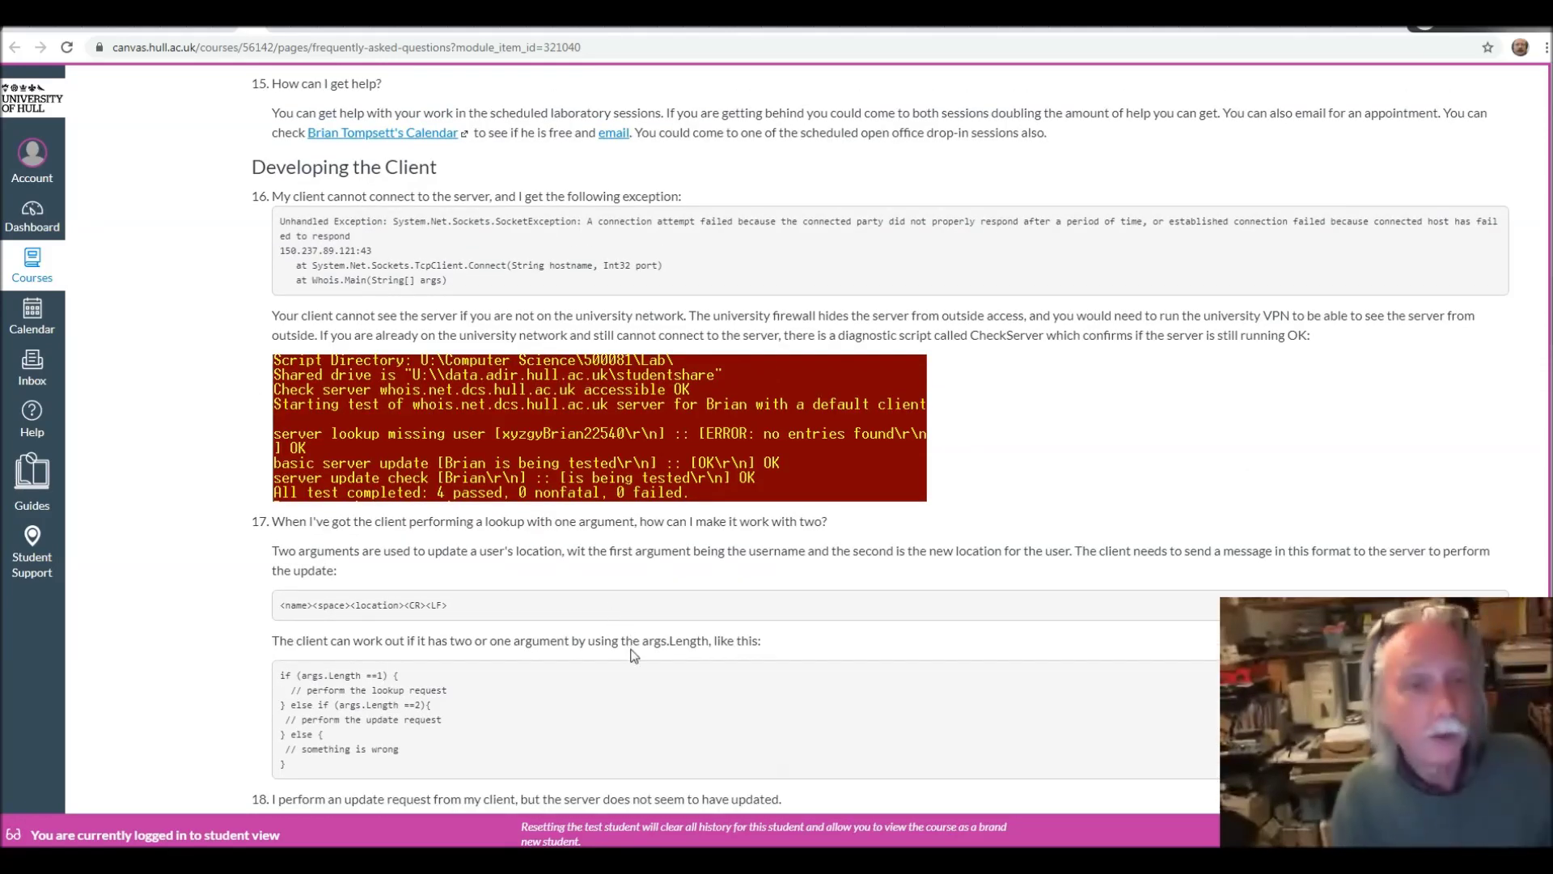
Return to the course modules, open Initial Lab Page 4 and read its instructions on running from a command prompt
{"action": "key", "text": "alt+Left"}
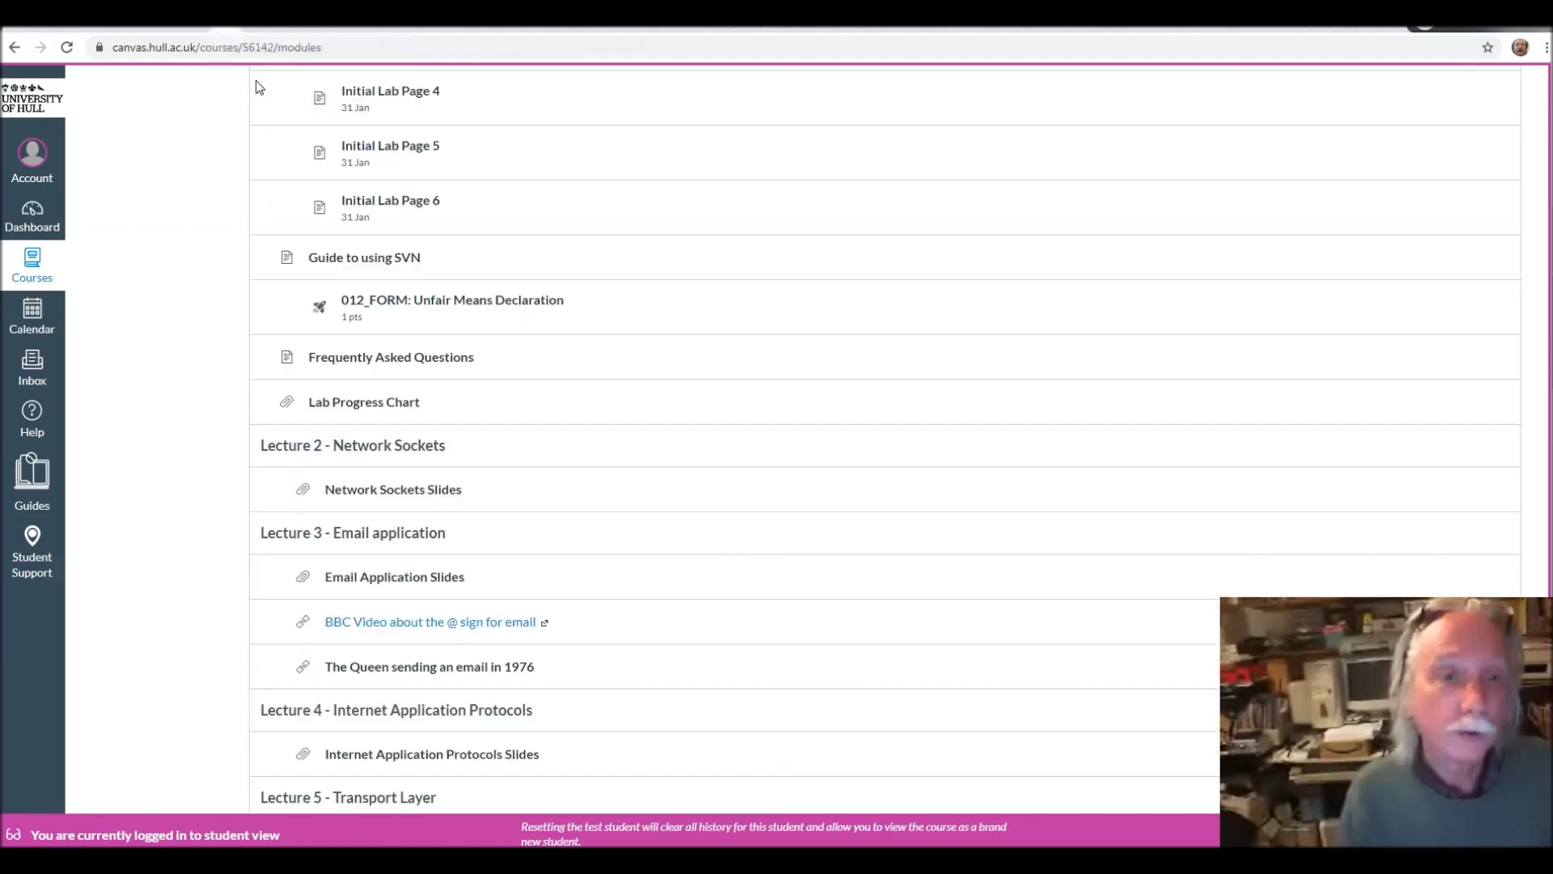
{"action": "left_click", "coordinate": [391, 90]}
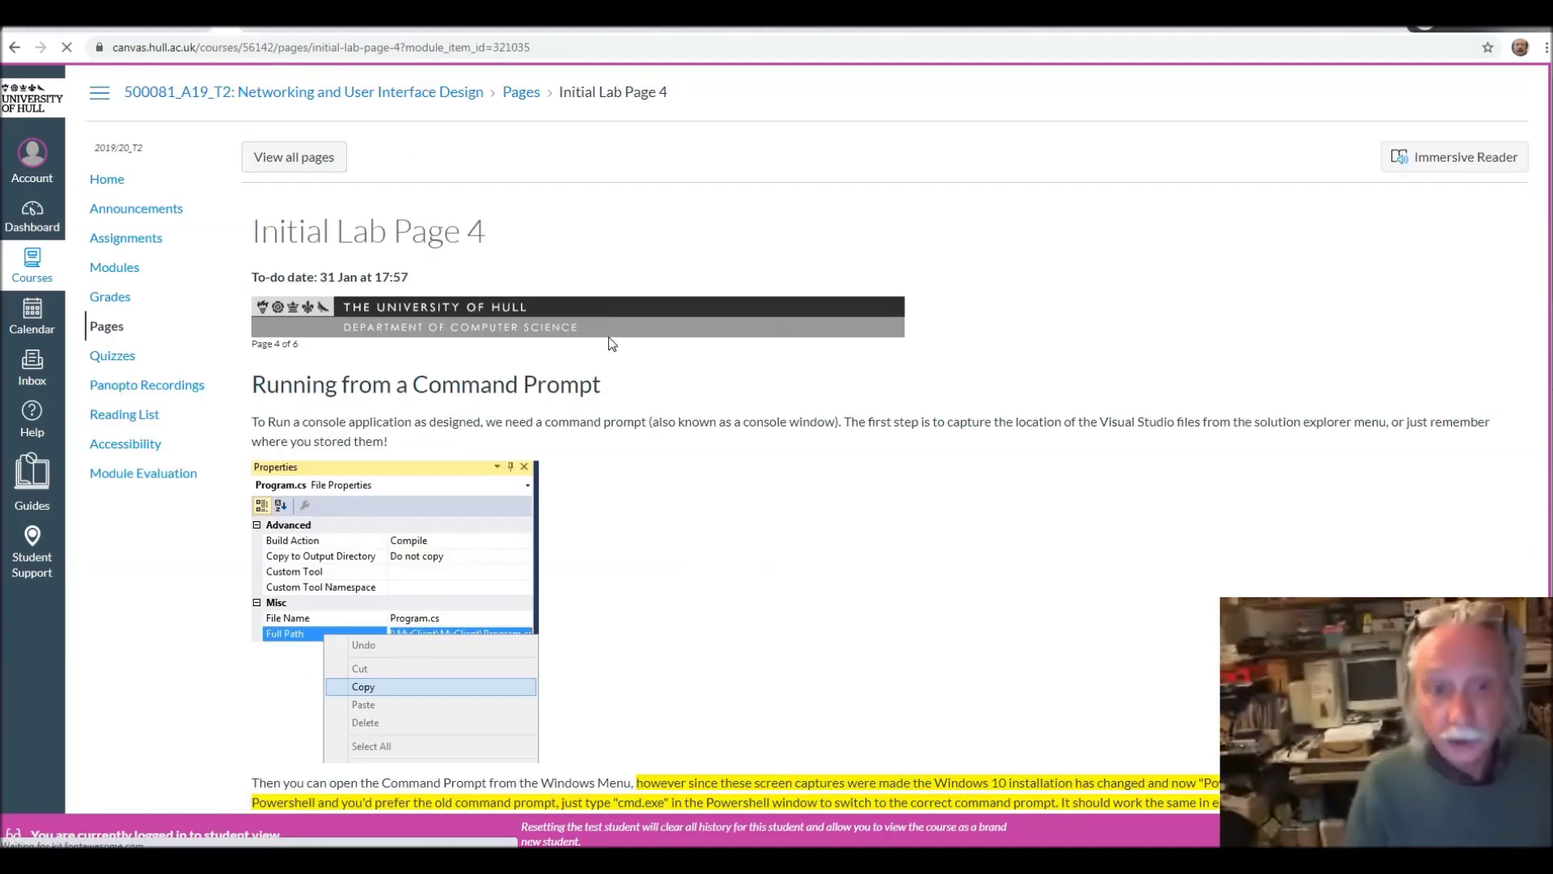
{"action": "scroll", "coordinate": [610, 364], "scroll_direction": "down", "scroll_amount": 2}
{"action": "scroll", "coordinate": [610, 380], "scroll_direction": "down", "scroll_amount": 8}
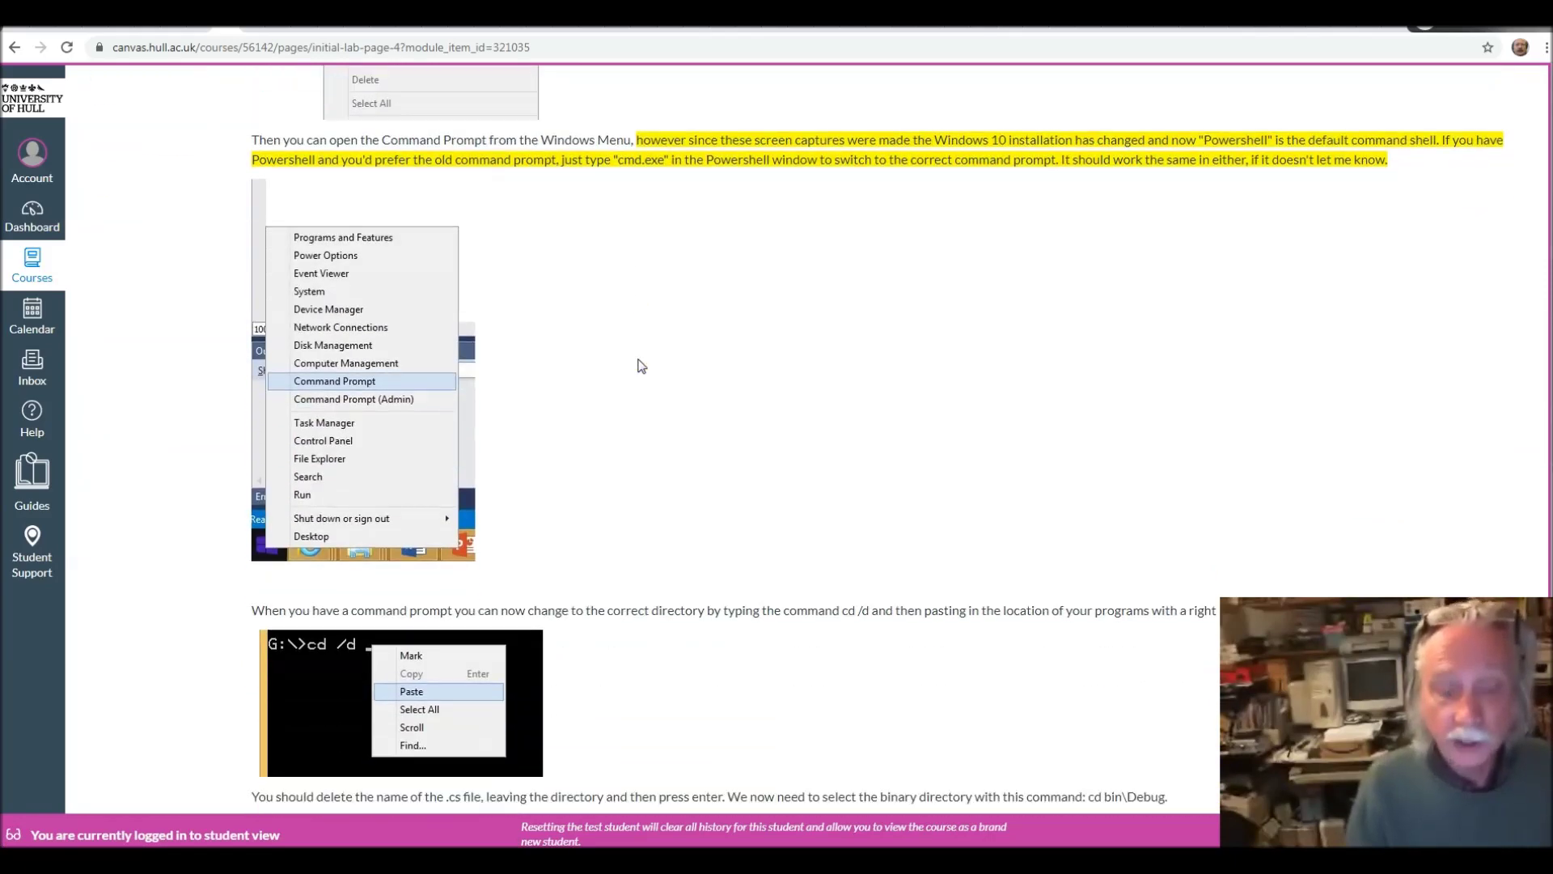
{"action": "scroll", "coordinate": [644, 370], "scroll_direction": "down", "scroll_amount": 4}
{"action": "scroll", "coordinate": [930, 538], "scroll_direction": "up", "scroll_amount": 7}
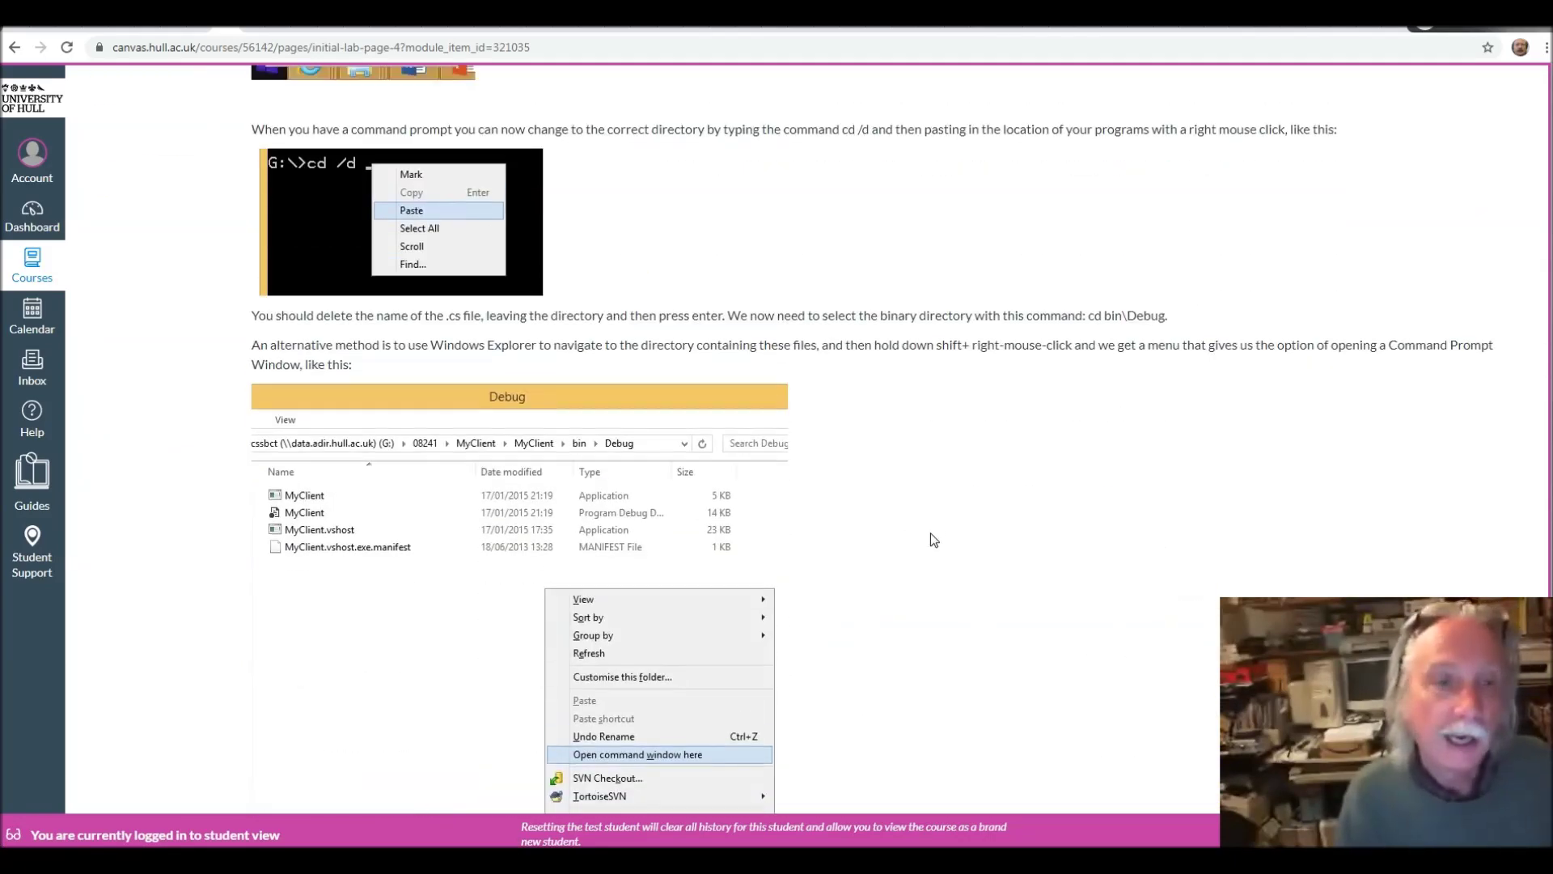
{"action": "scroll", "coordinate": [915, 550], "scroll_direction": "up", "scroll_amount": 5}
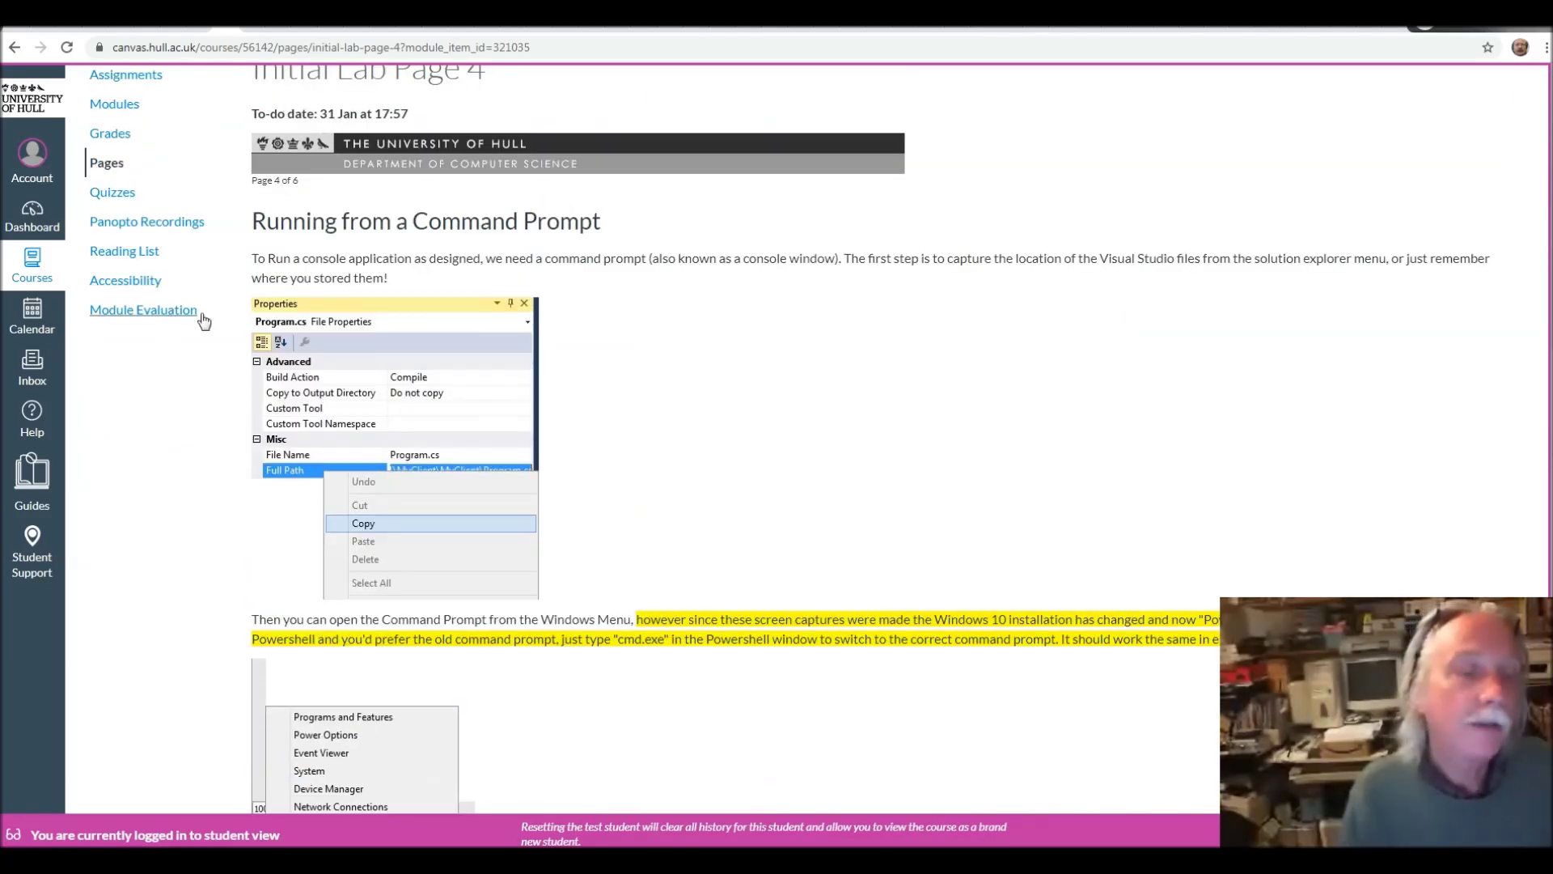
{"action": "scroll", "coordinate": [180, 490], "scroll_direction": "up", "scroll_amount": 2}
Open the Lab 1 assignment "Client performs lookup on an argument" from the course assignments and start a text entry submission
{"action": "key", "text": "alt+Left"}
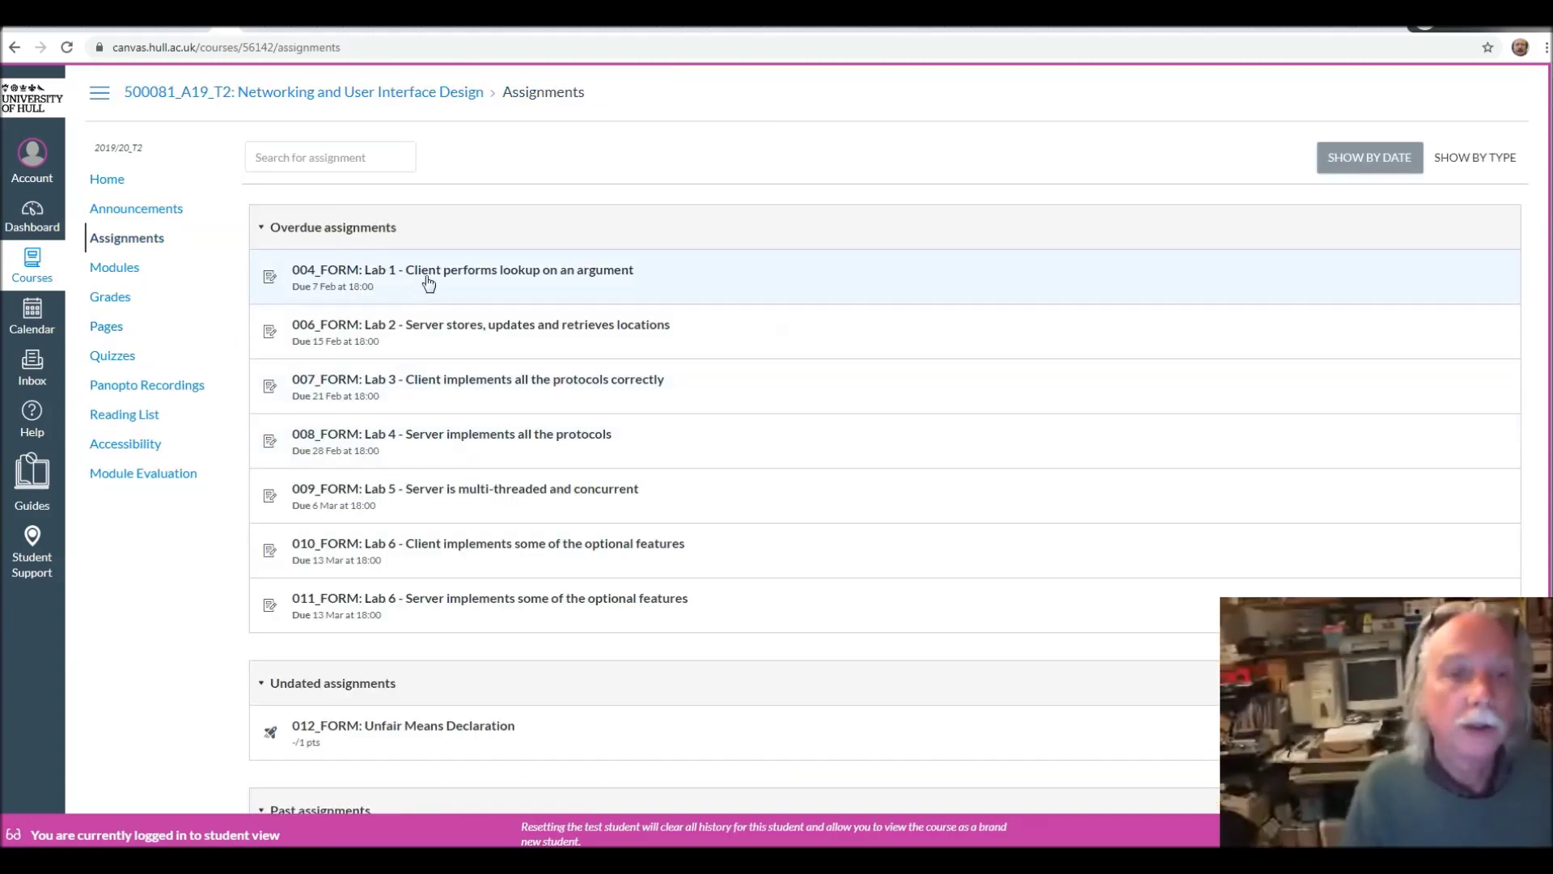
{"action": "left_click", "coordinate": [430, 273]}
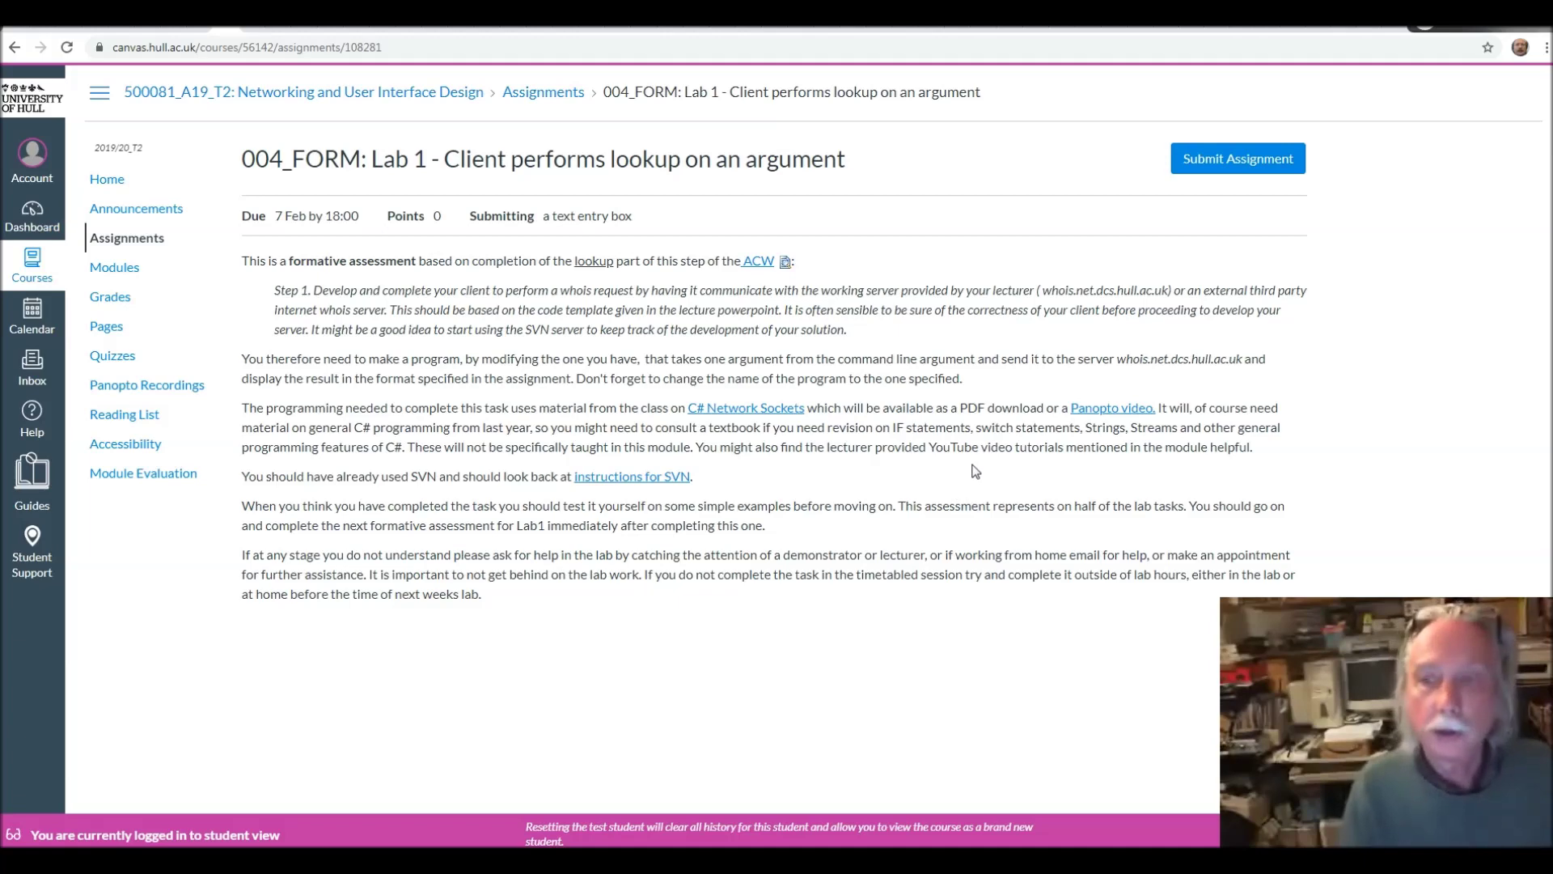
{"action": "left_click", "coordinate": [1237, 159]}
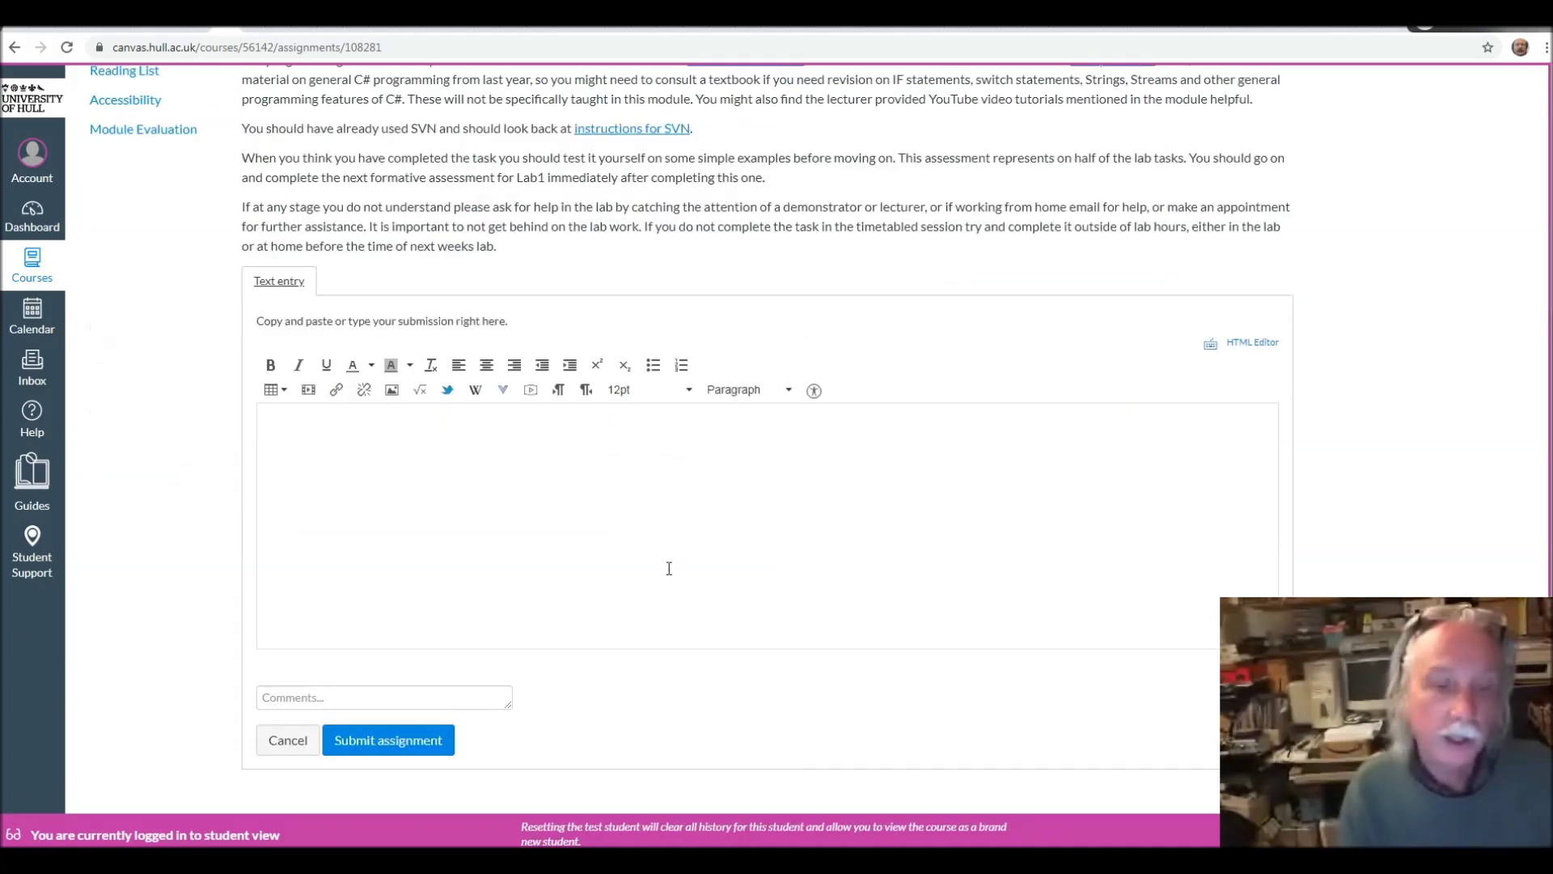
Switch to the Command Prompt and run the test script t:lab1test from G:\500081\location
{"action": "key", "text": "alt+Tab"}
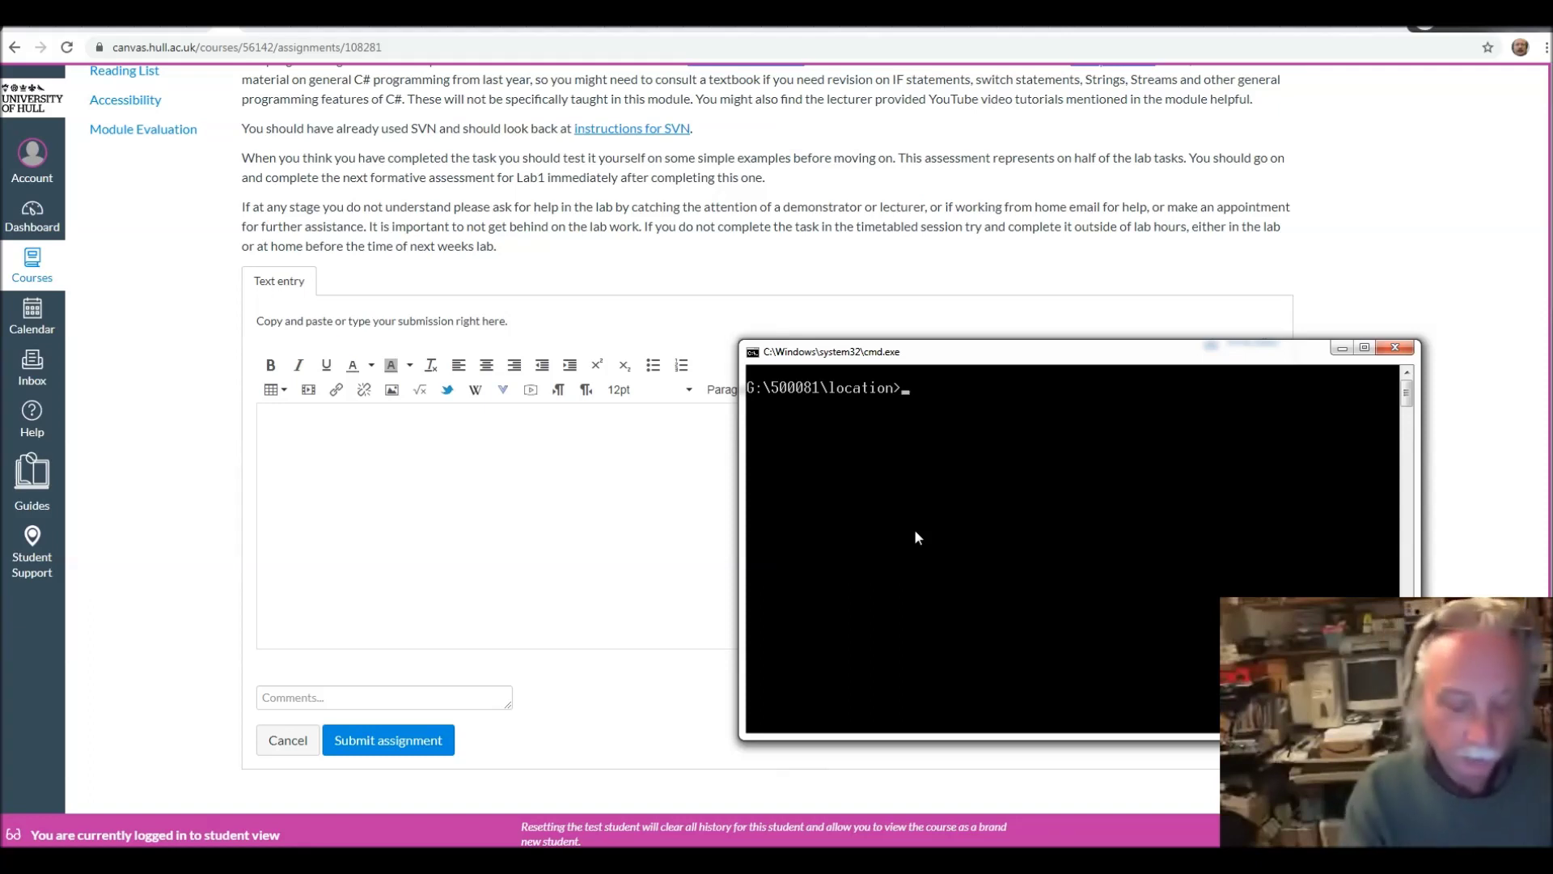
{"action": "type", "text": "t:lab1test"}
{"action": "key", "text": "Return"}
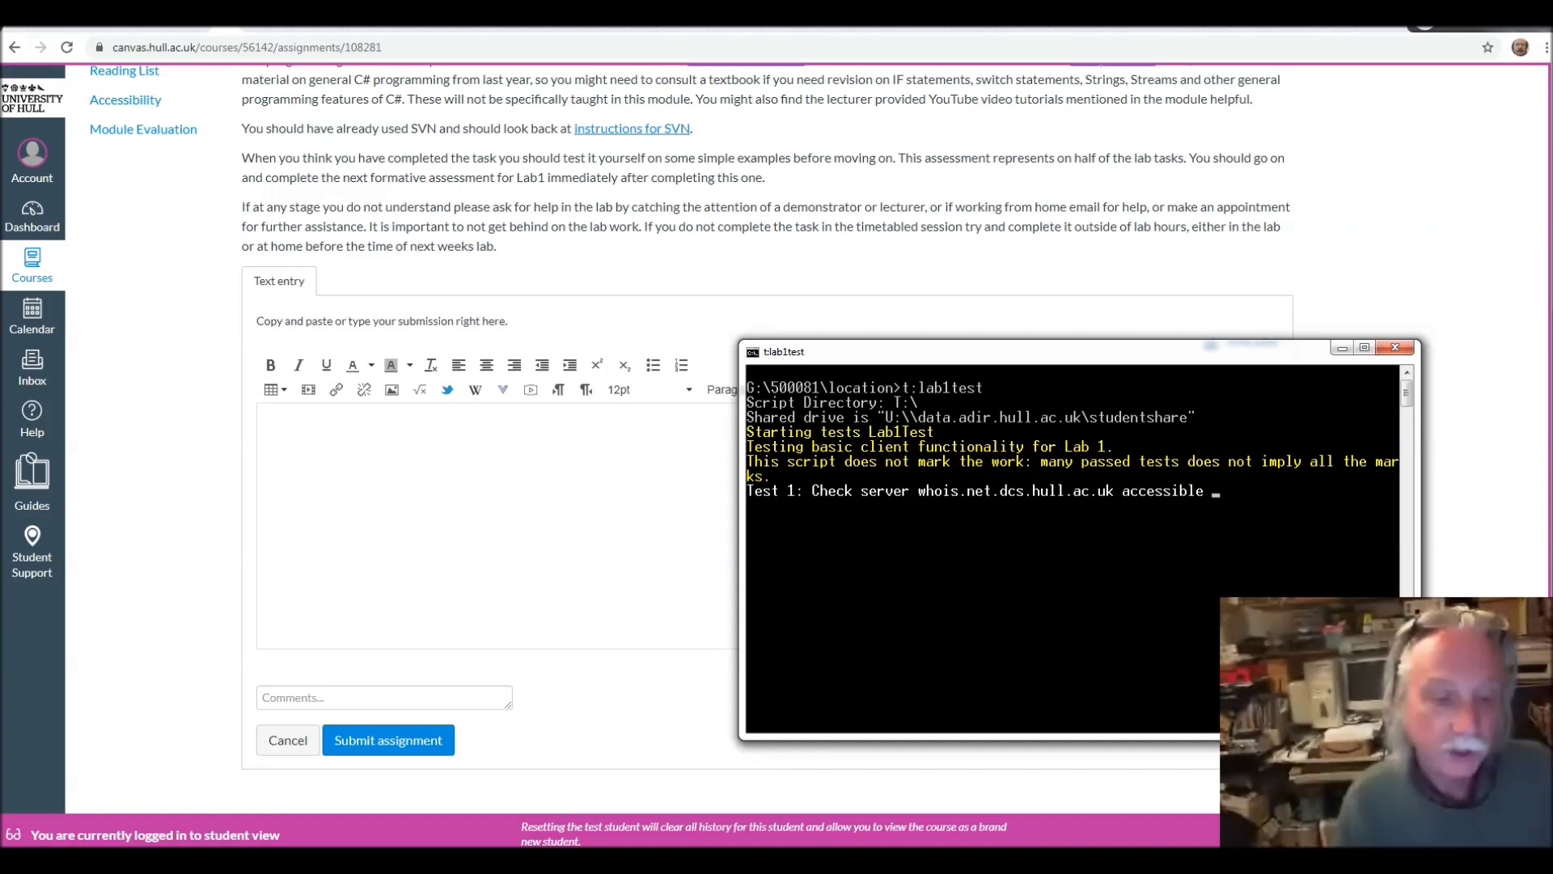
View the drives in Computer and the test scripts in the 500081 Lab folder, and minimise both File Explorer windows
{"action": "mouse_move", "coordinate": [279, 862]}
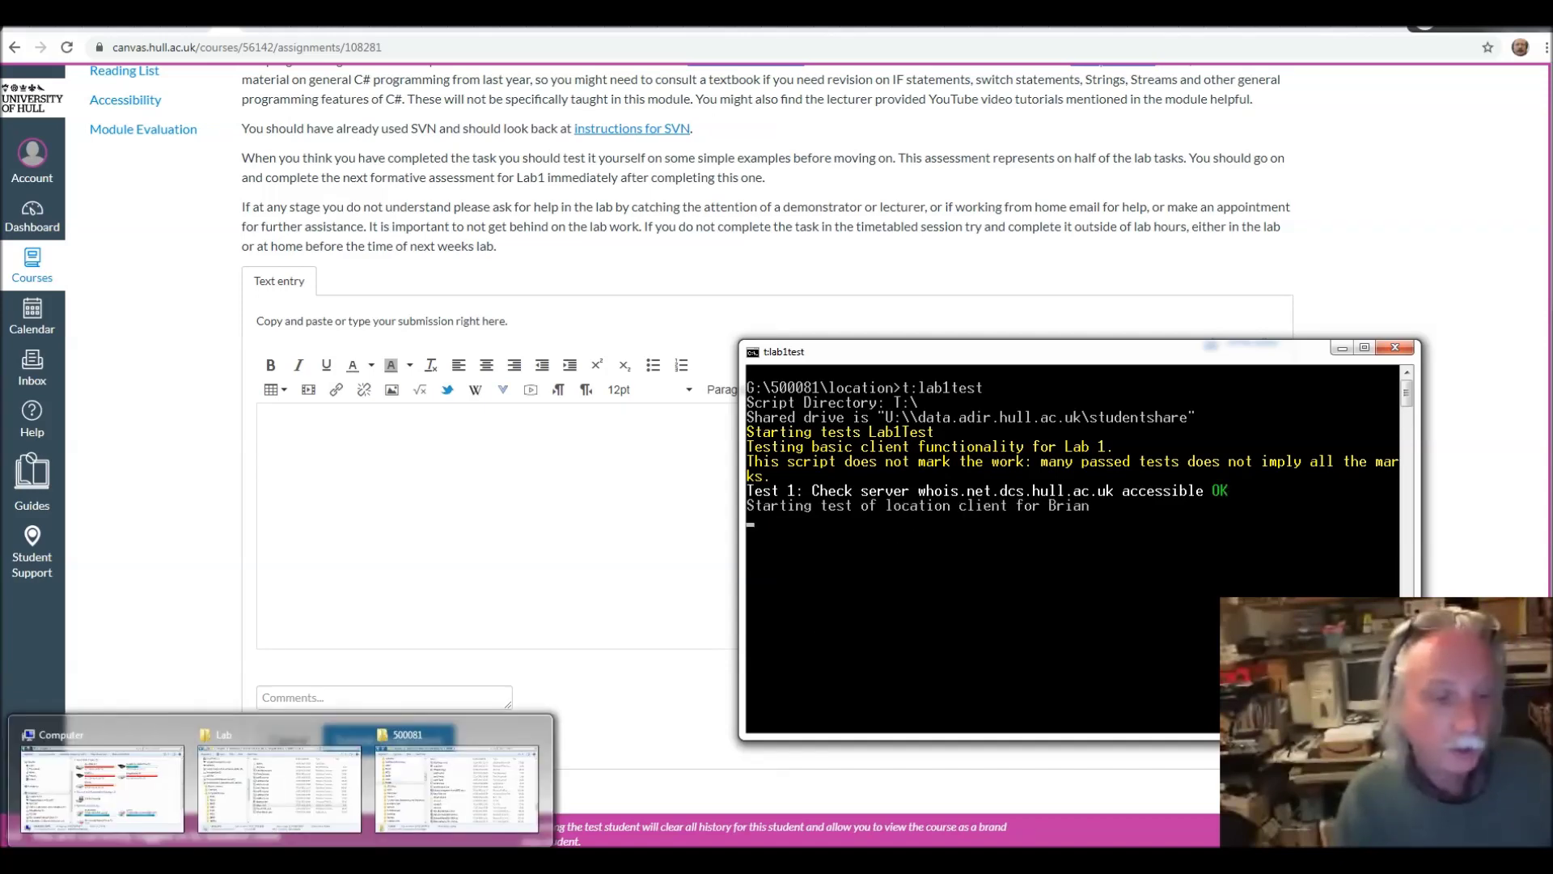
{"action": "left_click", "coordinate": [102, 781]}
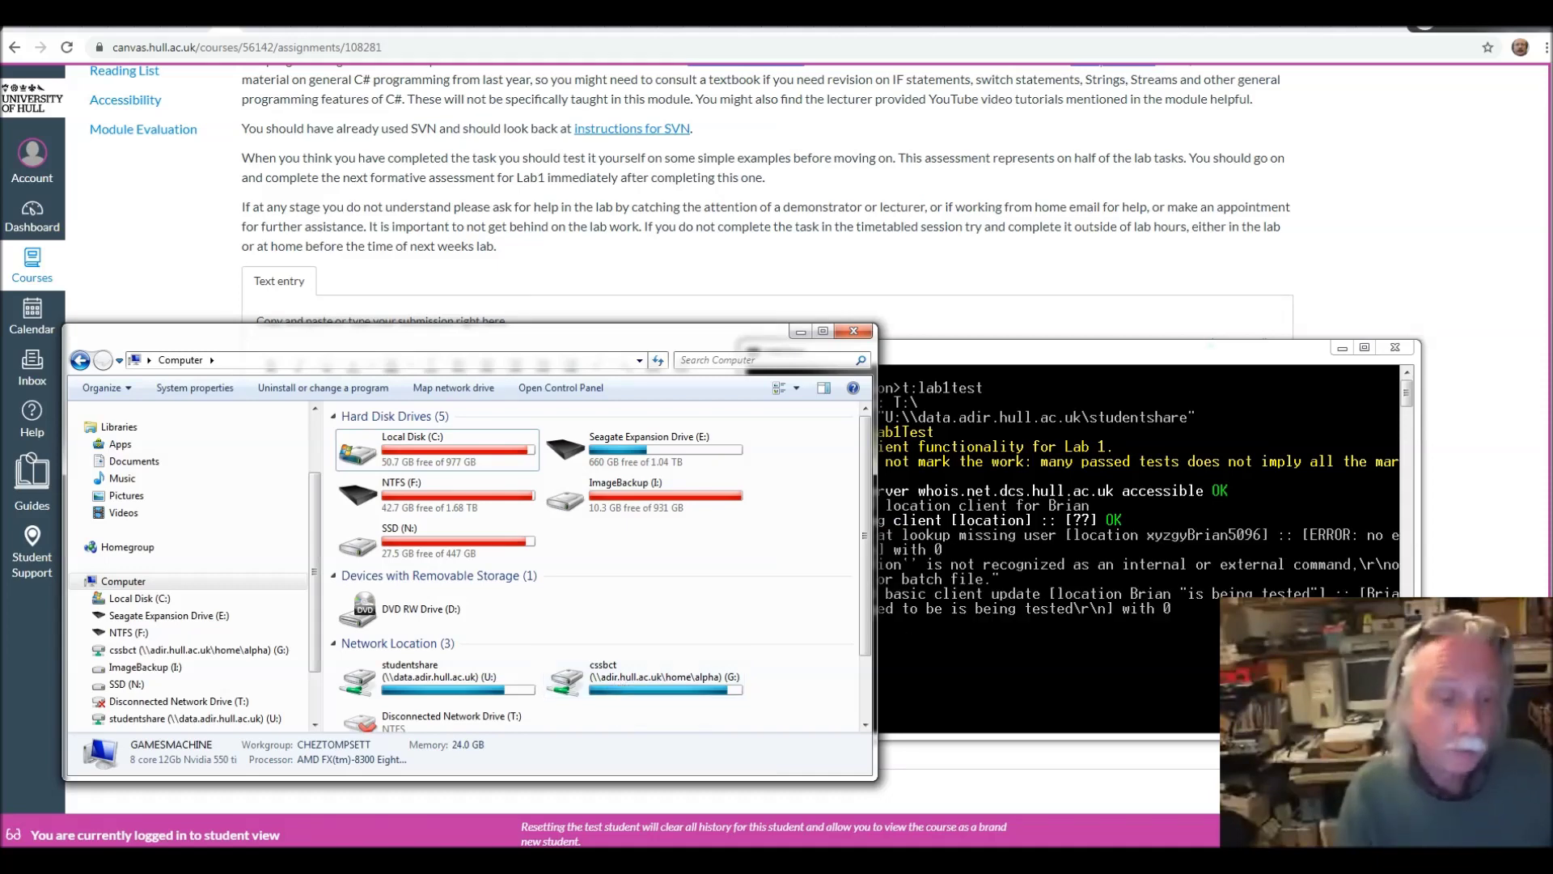
{"action": "mouse_move", "coordinate": [121, 862]}
{"action": "left_click", "coordinate": [243, 801]}
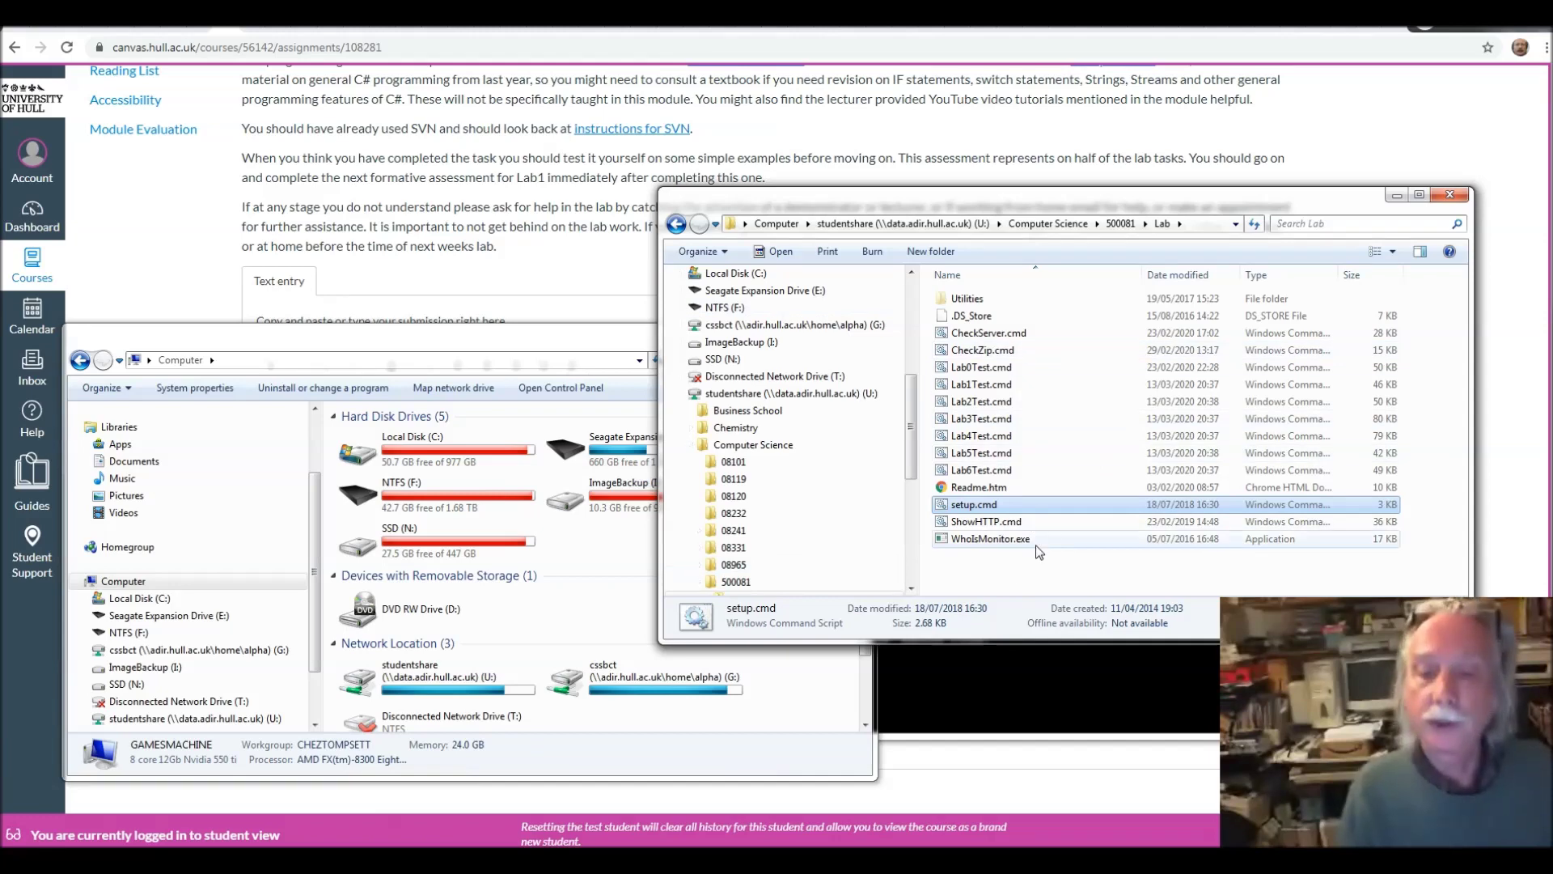
{"action": "left_click", "coordinate": [1397, 194]}
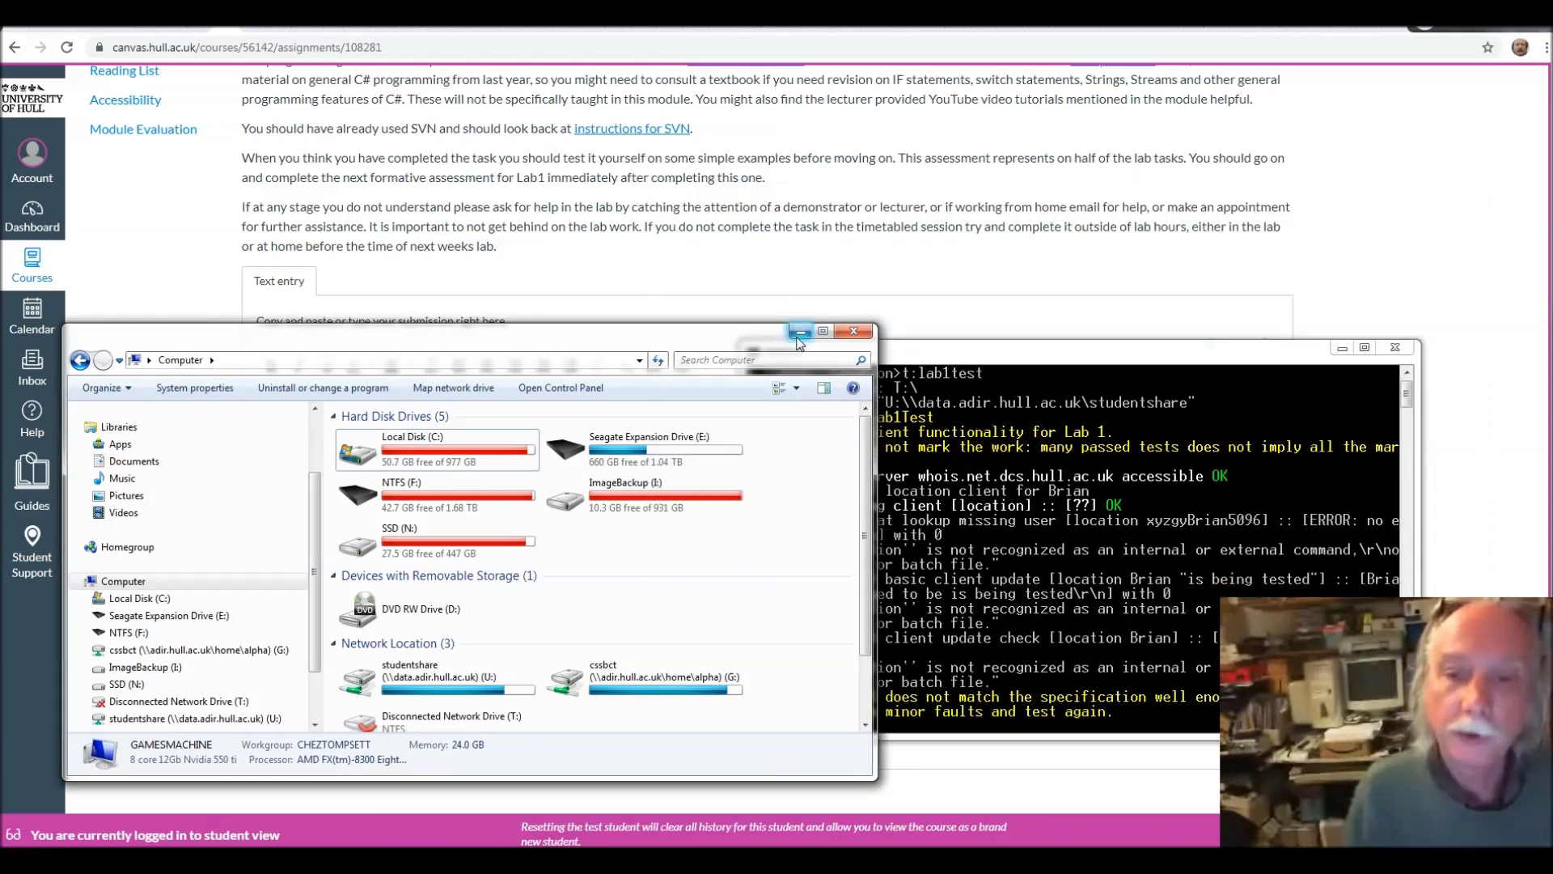
{"action": "left_click", "coordinate": [801, 331]}
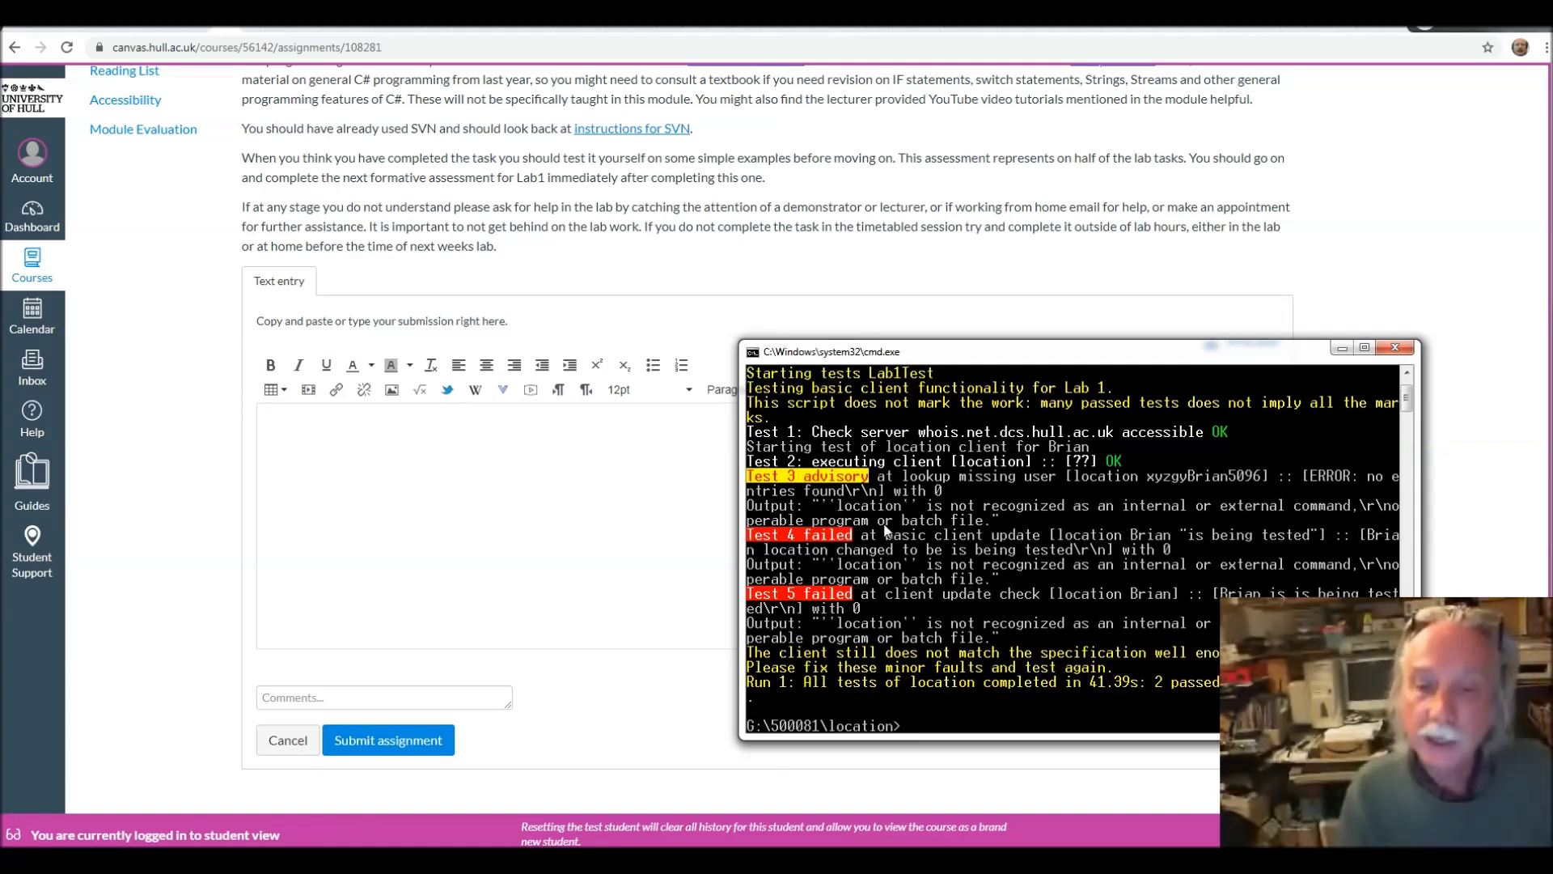
Change to the parent directory G:\500081 with cd .. and run t:lab1test again
{"action": "type", "text": "cd .."}
{"action": "key", "text": "Return"}
{"action": "type", "text": "t:lab1test"}
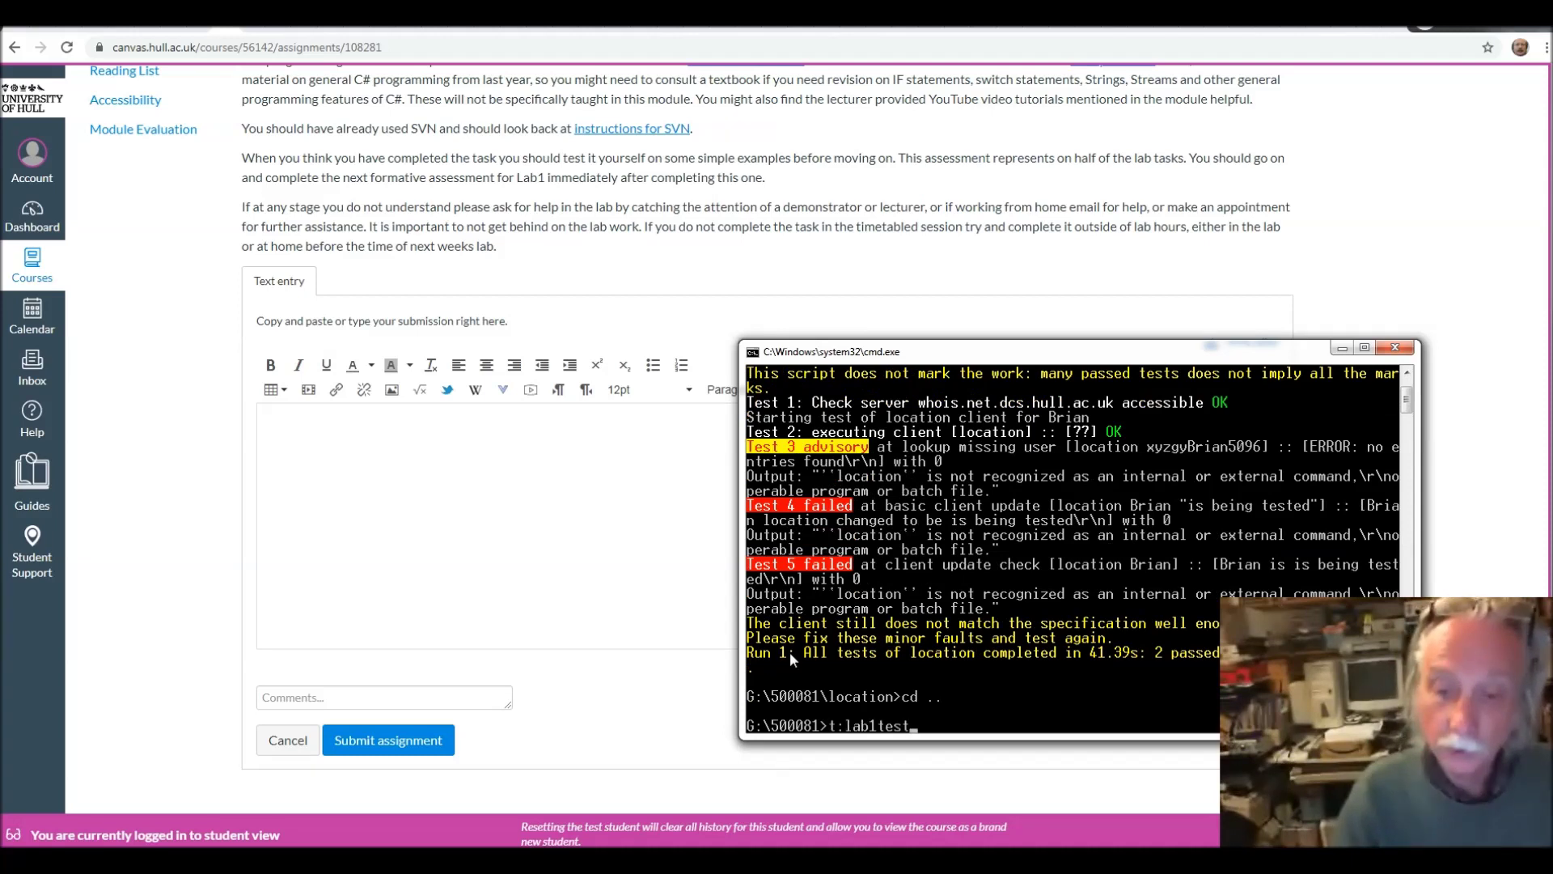
{"action": "key", "text": "Return"}
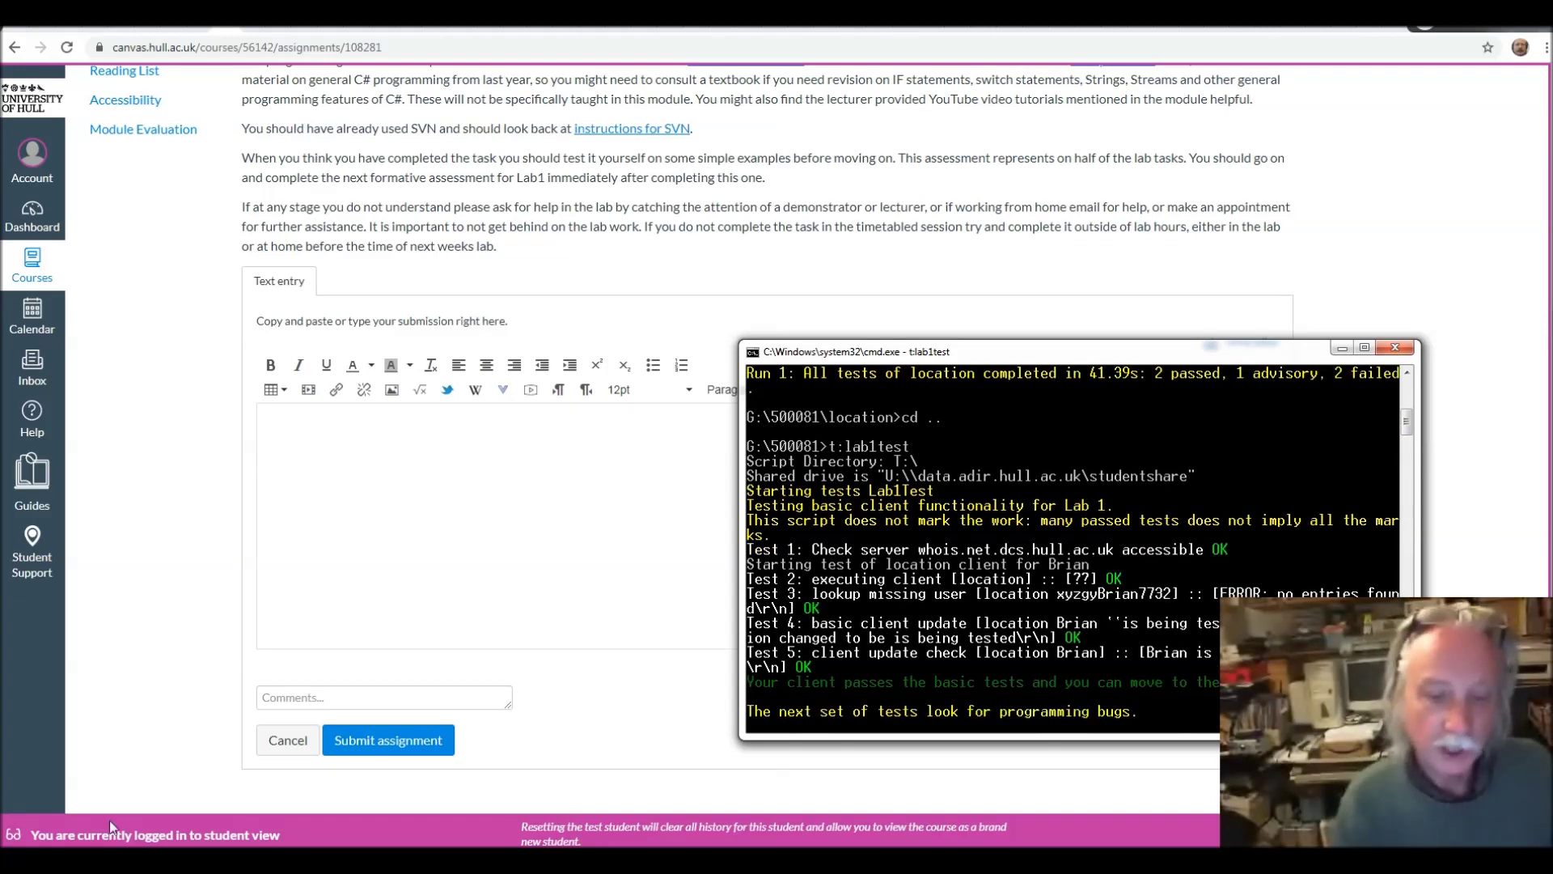
{"action": "mouse_move", "coordinate": [271, 859]}
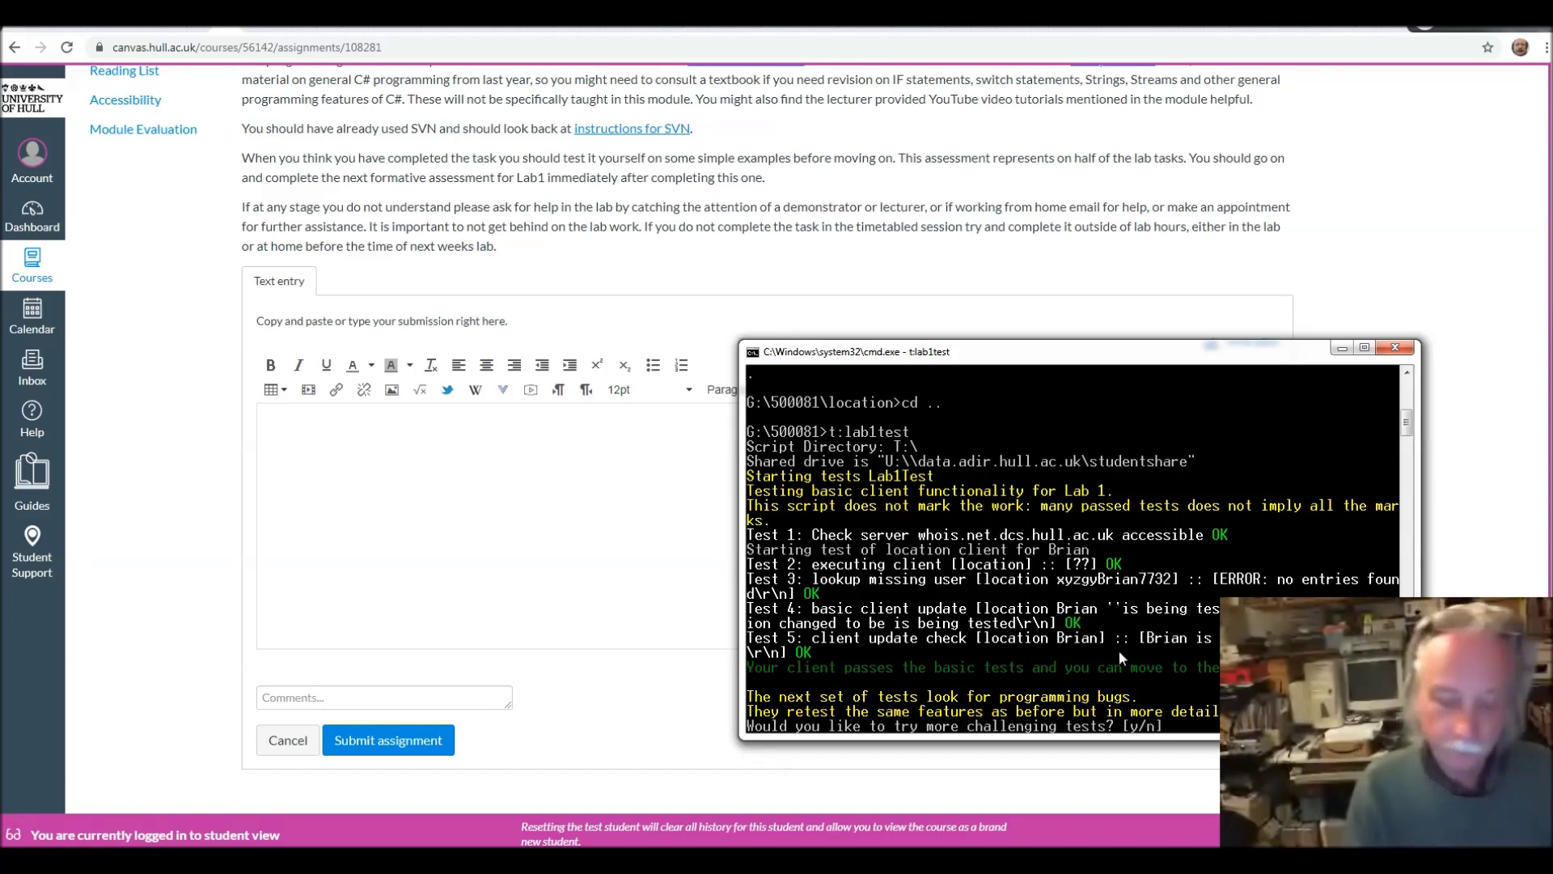
Answer n to decline the more challenging tests in the Lab 1 test script
{"action": "type", "text": "n"}
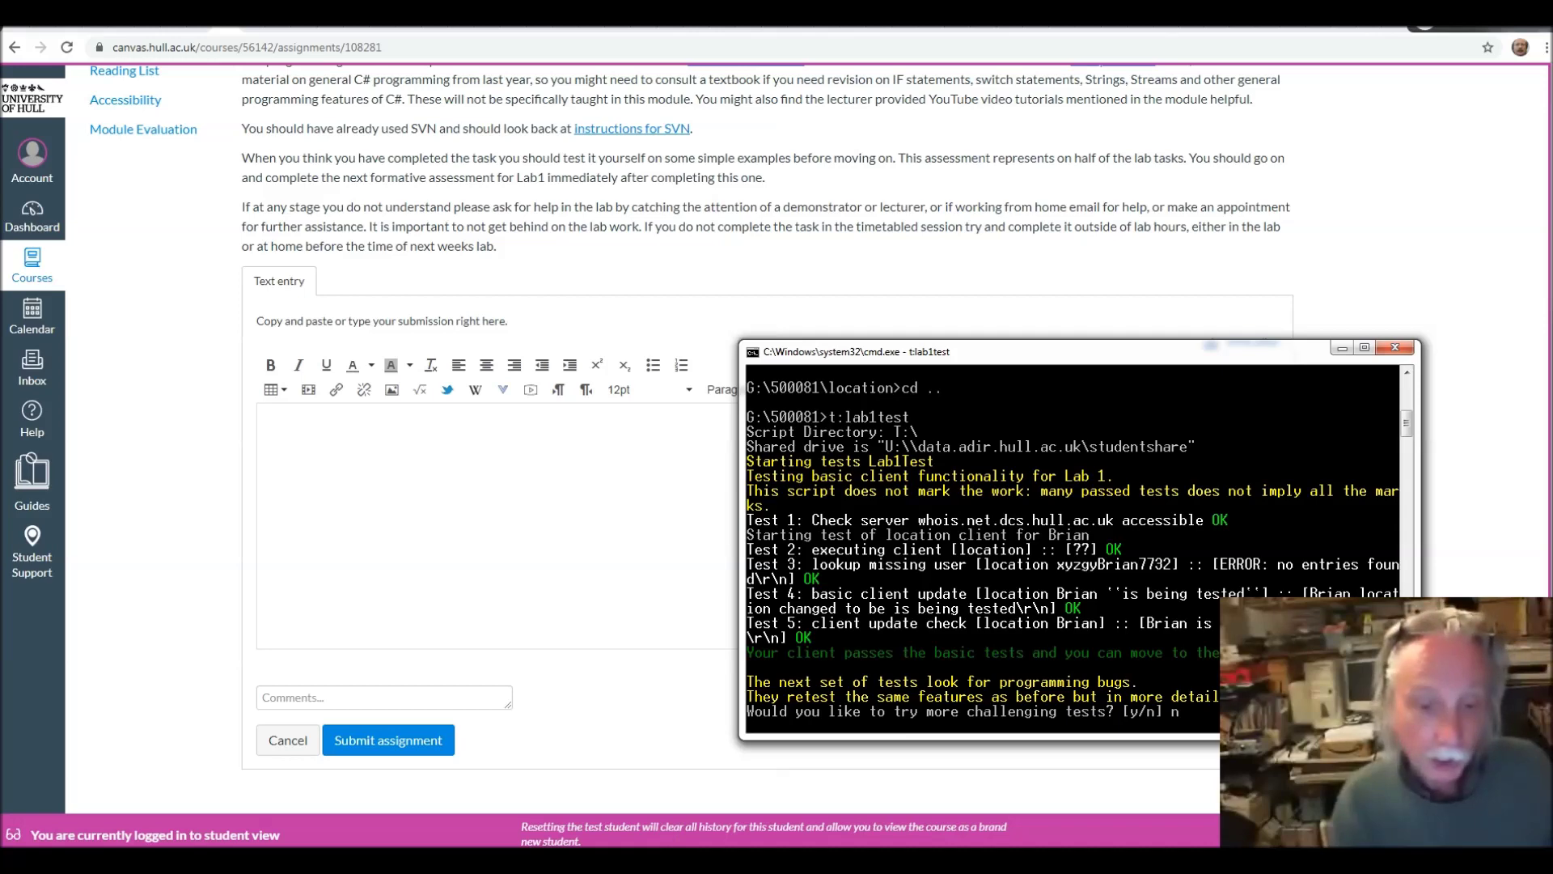
Switch to Windows Photo Viewer, view the lecture theatre photo 20140303_131541.jpg and the next photo, and return to the test output
{"action": "mouse_move", "coordinate": [475, 862]}
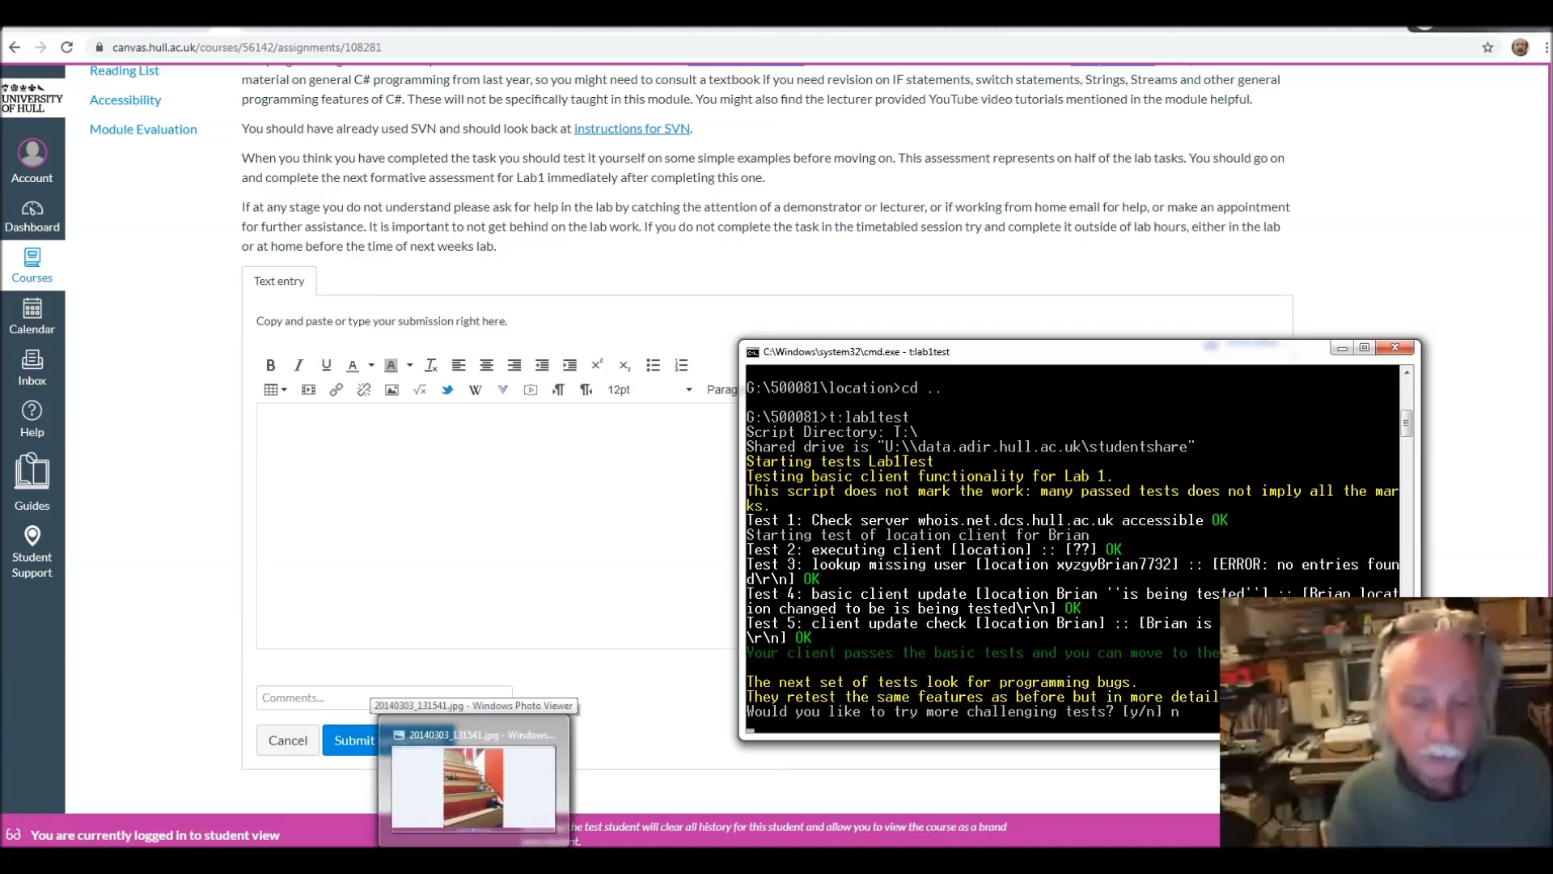
{"action": "left_click", "coordinate": [473, 784]}
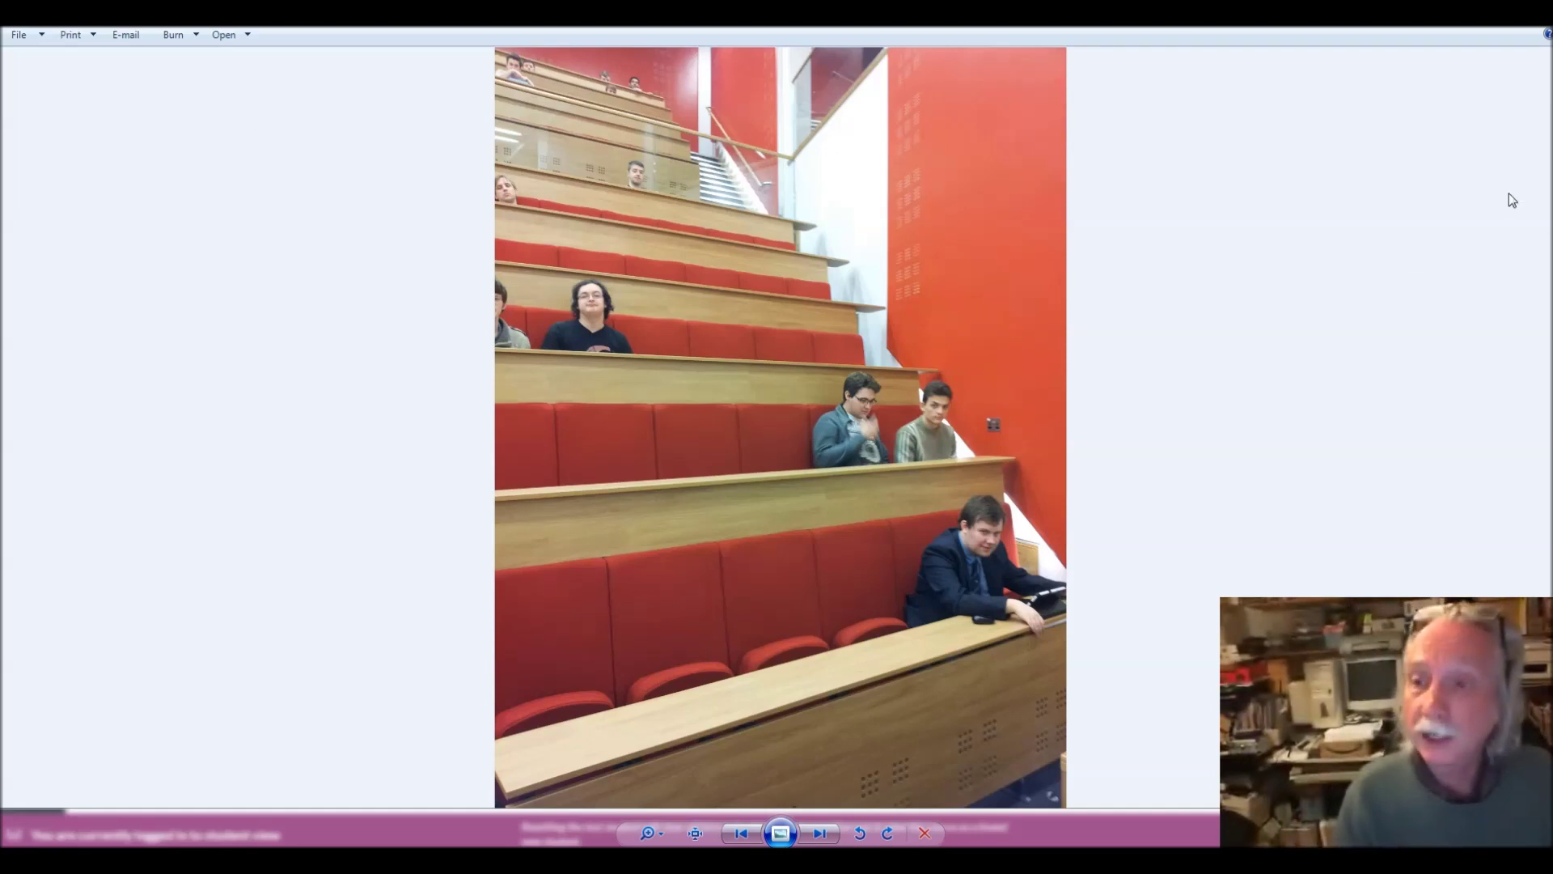
{"action": "left_click", "coordinate": [820, 833]}
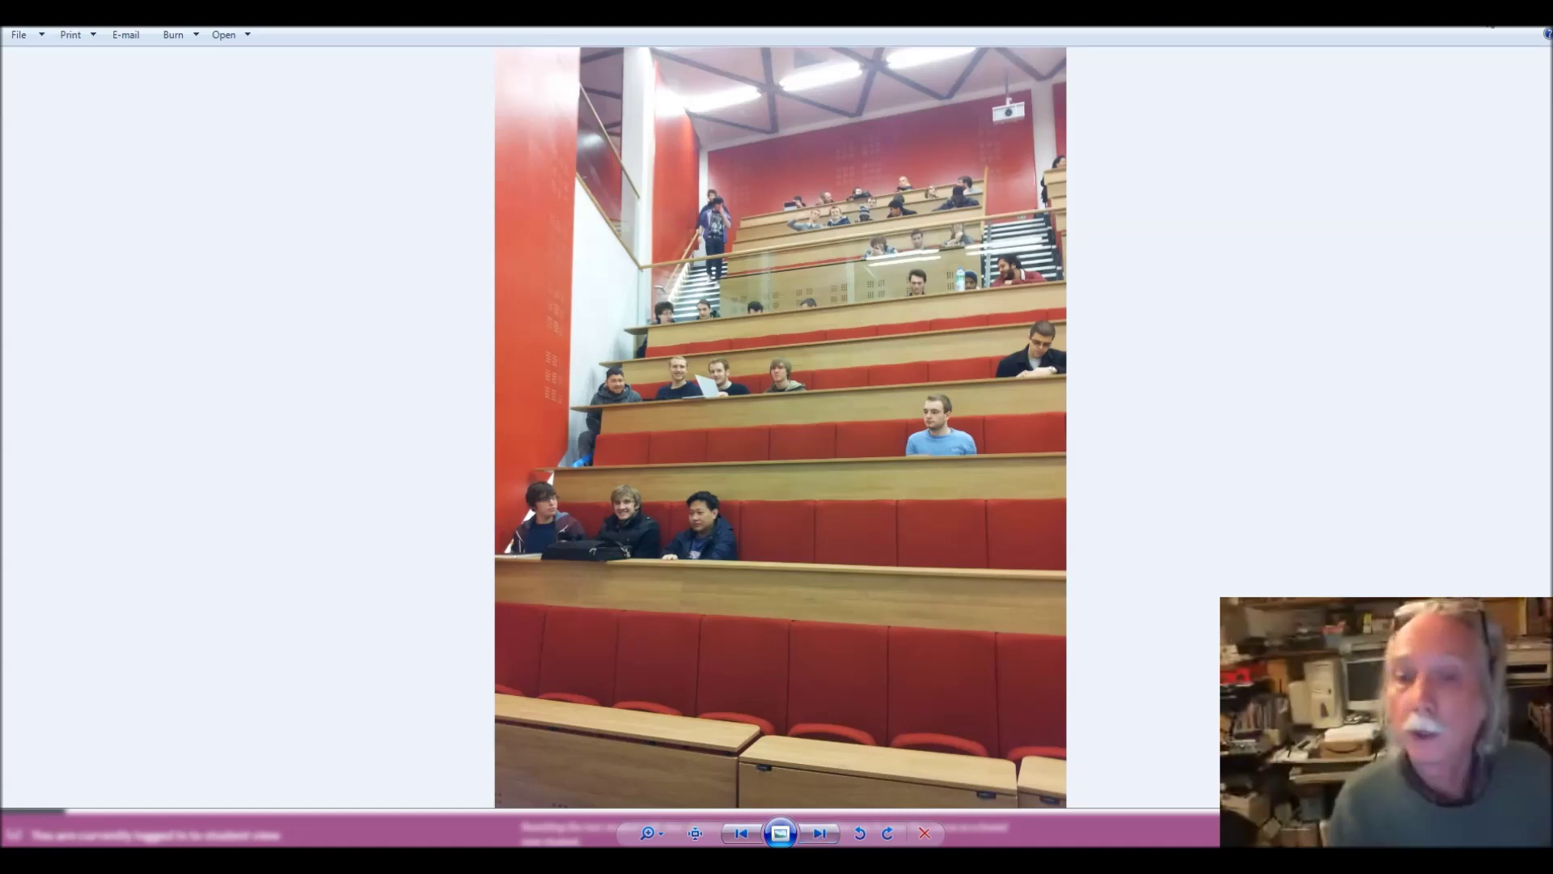
{"action": "key", "text": "alt+Tab"}
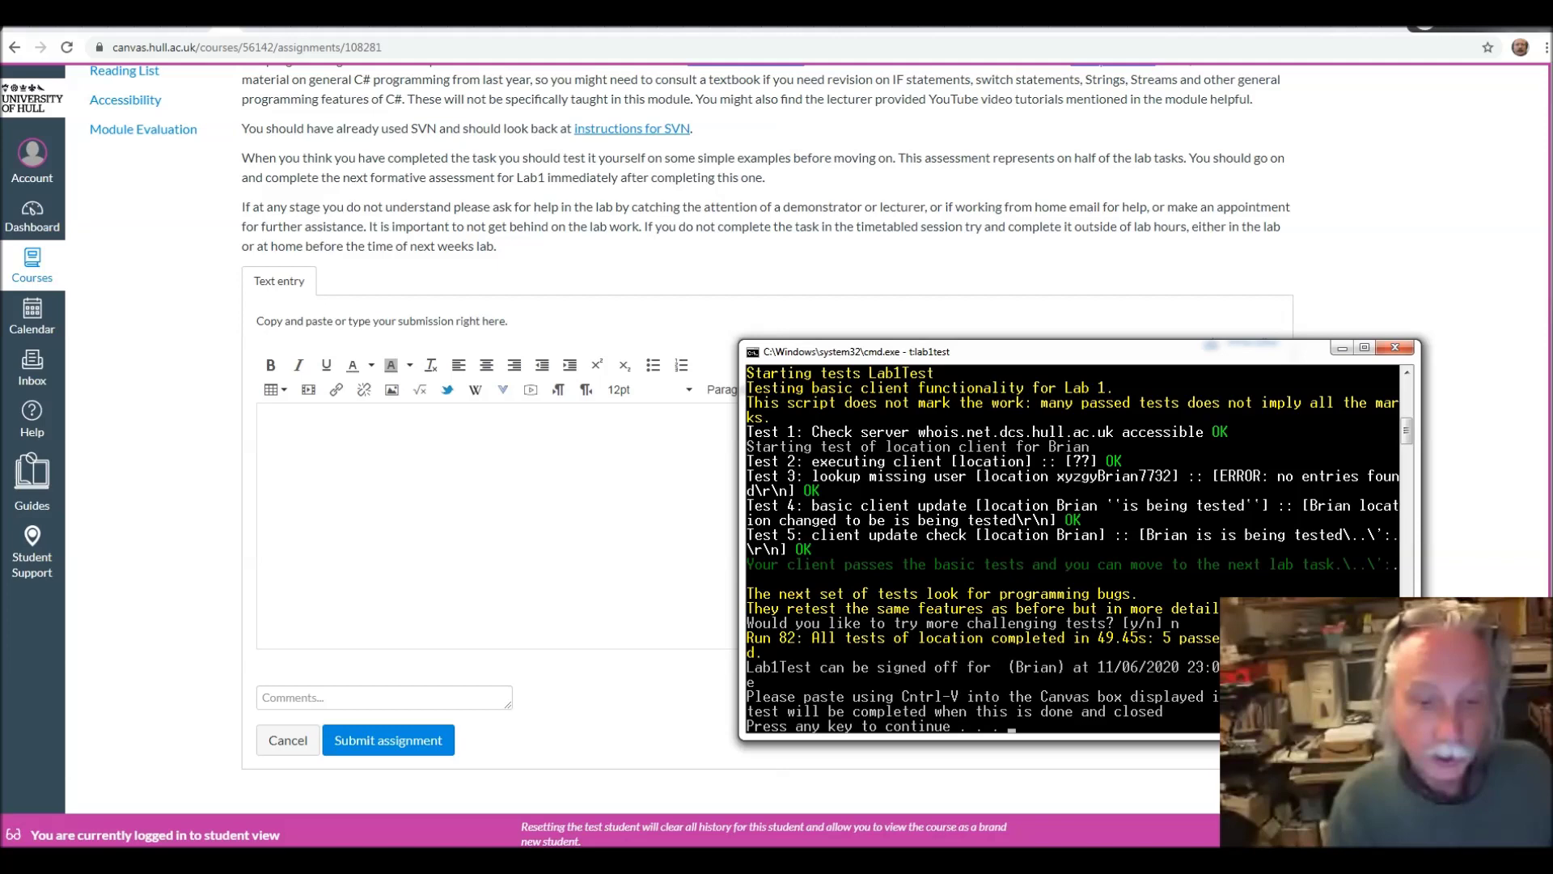
Switch to the media player and play a short part of the Feedback Lecture_default video
{"action": "left_click", "coordinate": [605, 788]}
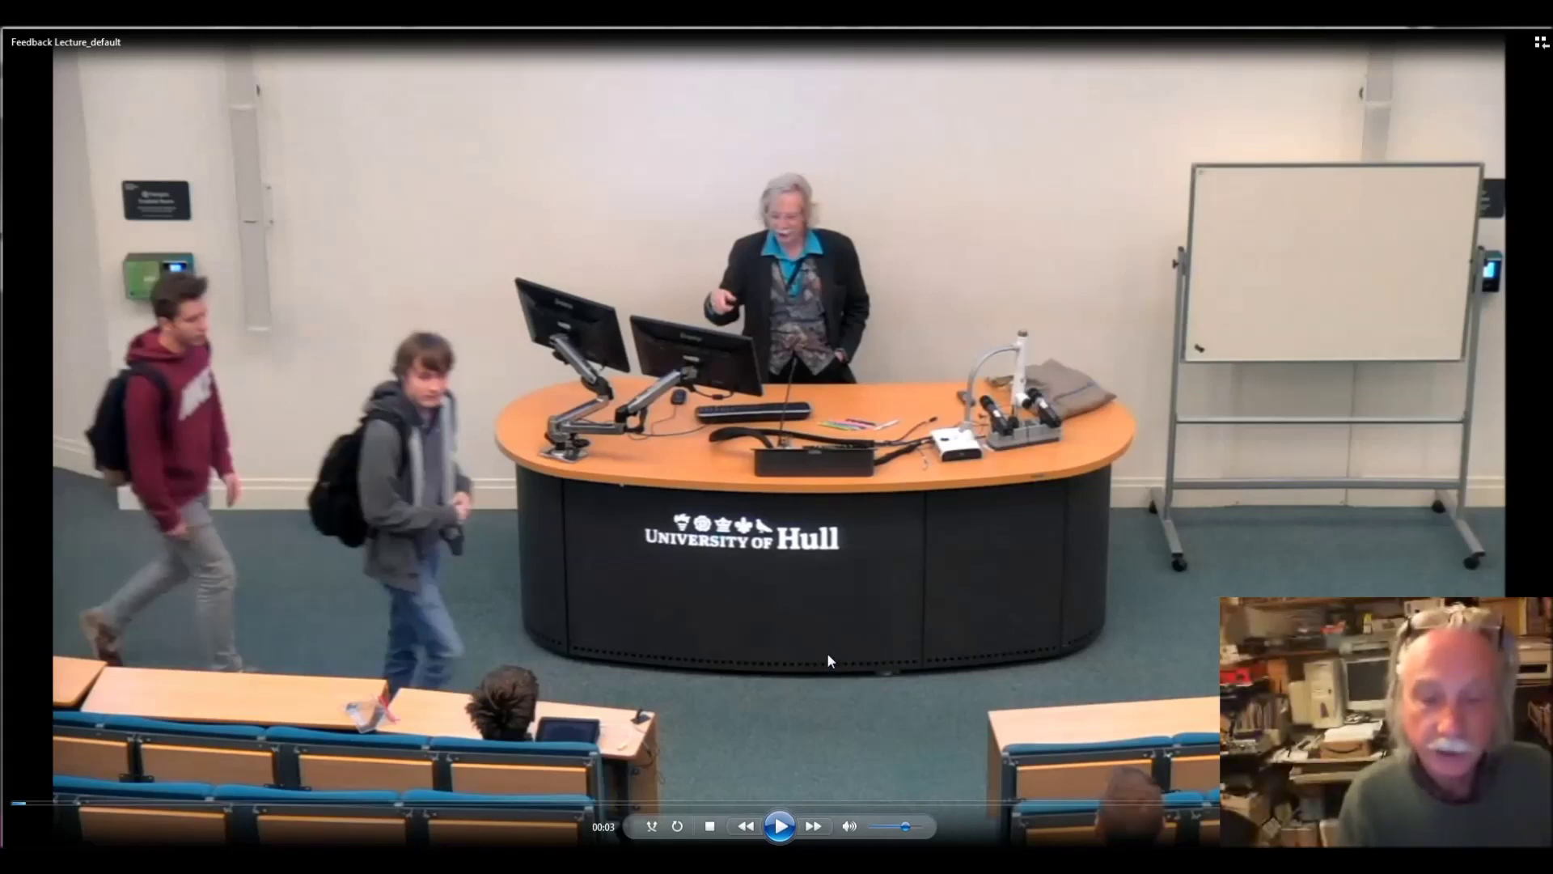
{"action": "left_click", "coordinate": [780, 826]}
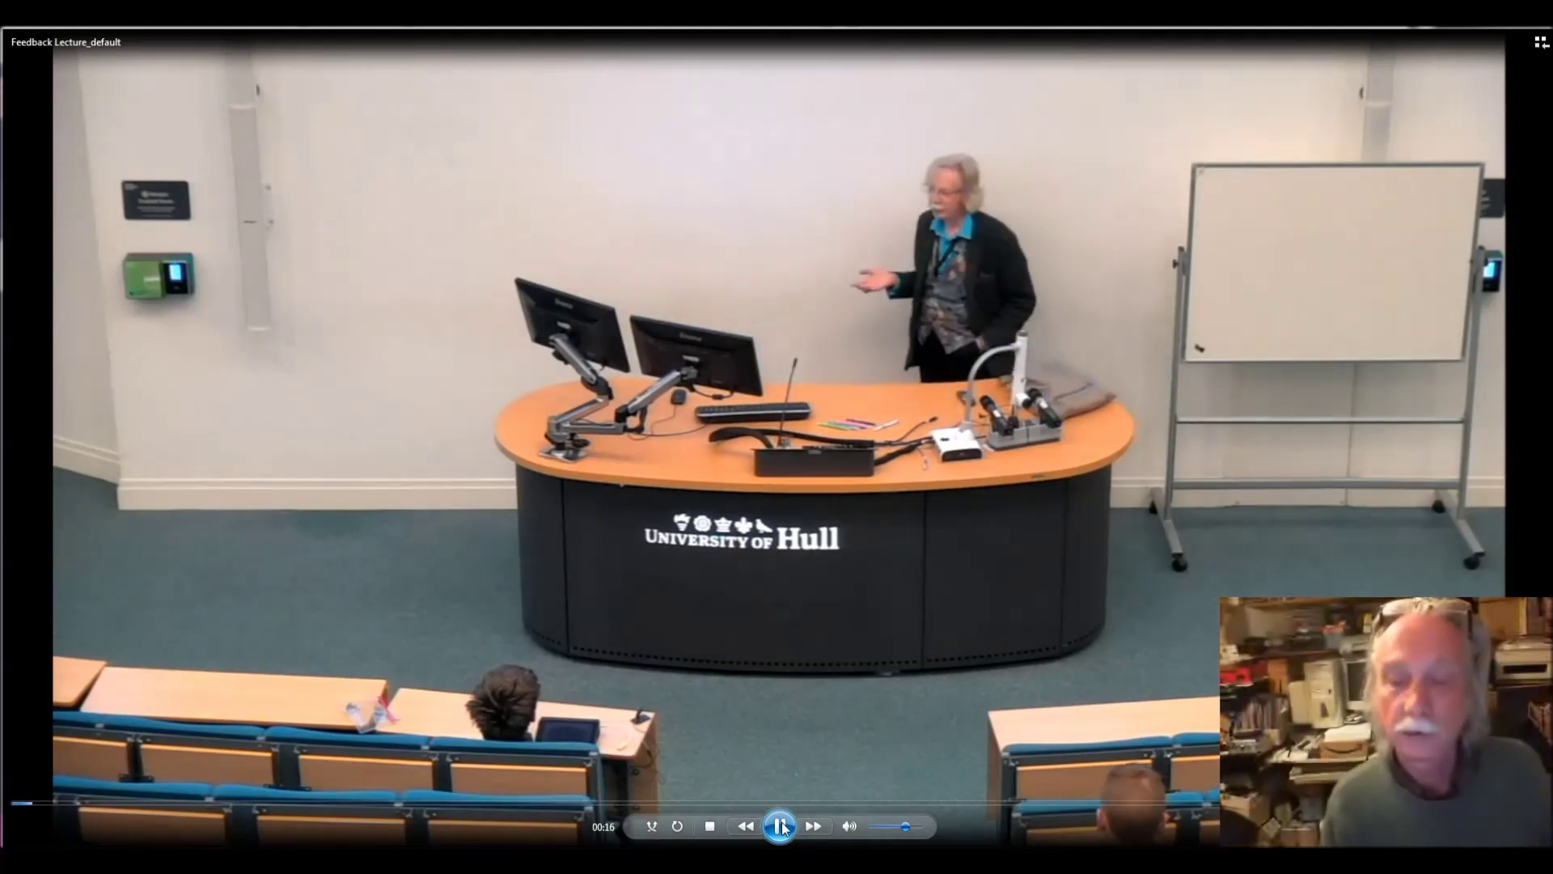
{"action": "left_click", "coordinate": [780, 826]}
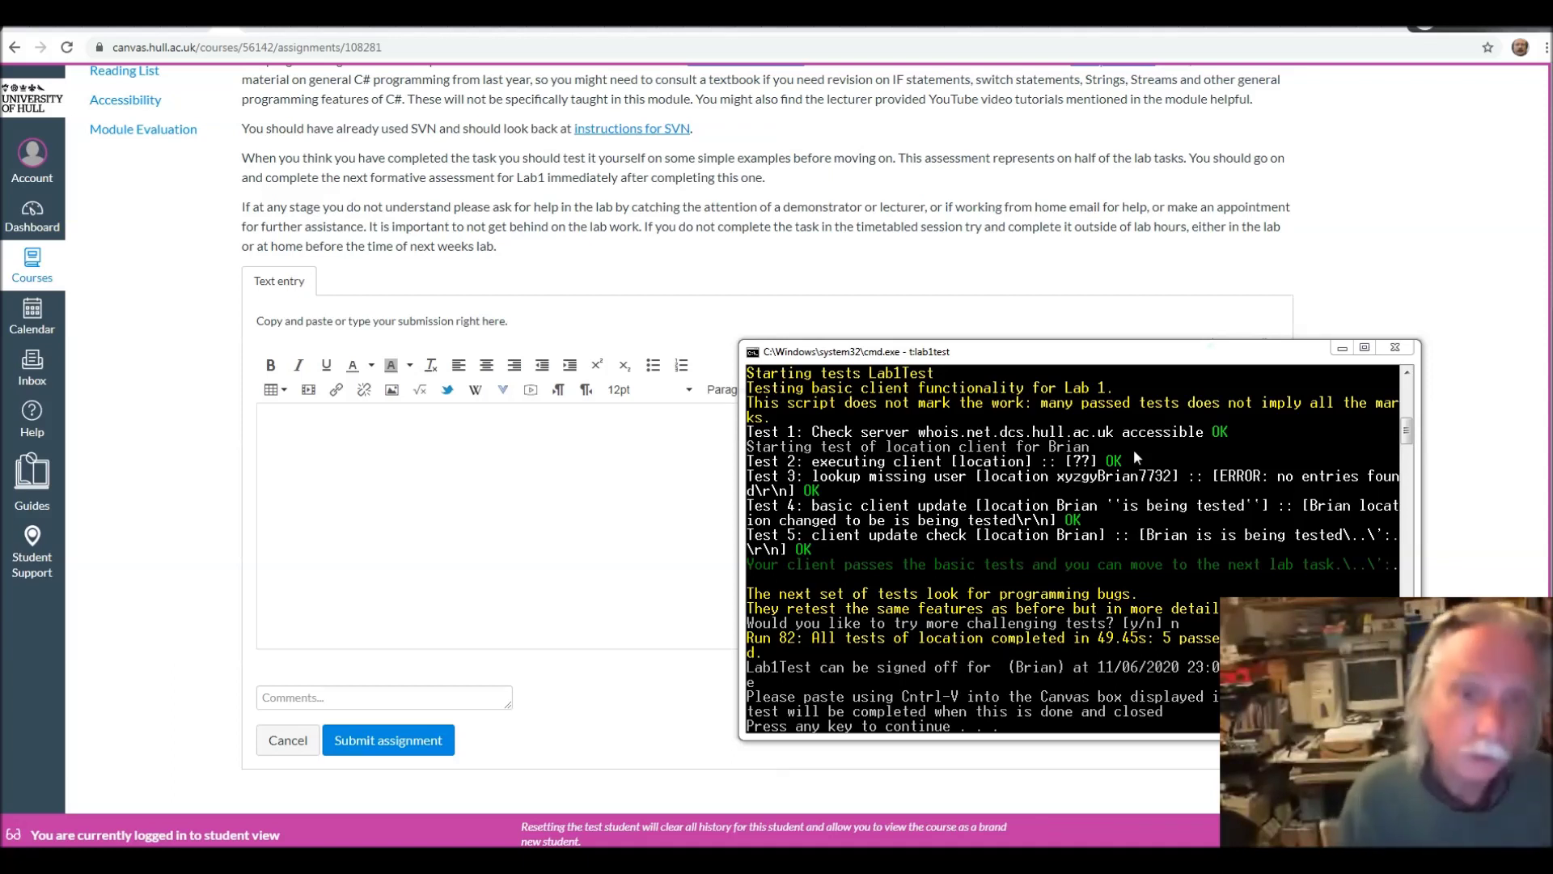
Return to the Canvas assignment, leave it without saving, and browse the course's Panopto Recordings down to the January 2020 Networking lectures
{"action": "left_click", "coordinate": [149, 440]}
{"action": "scroll", "coordinate": [192, 473], "scroll_direction": "up", "scroll_amount": 4}
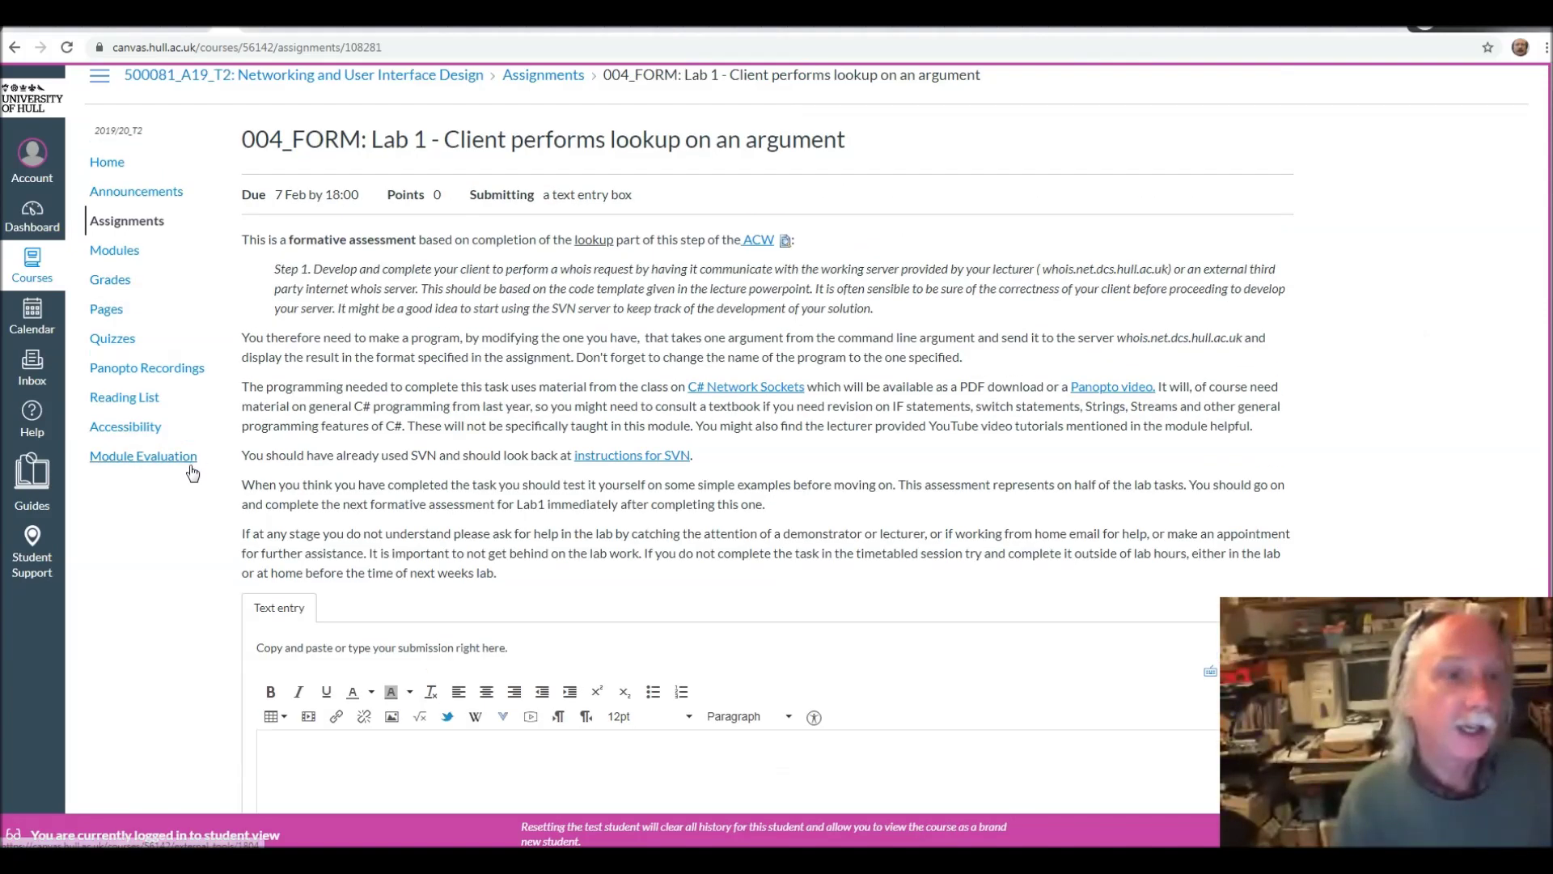
{"action": "left_click", "coordinate": [176, 368]}
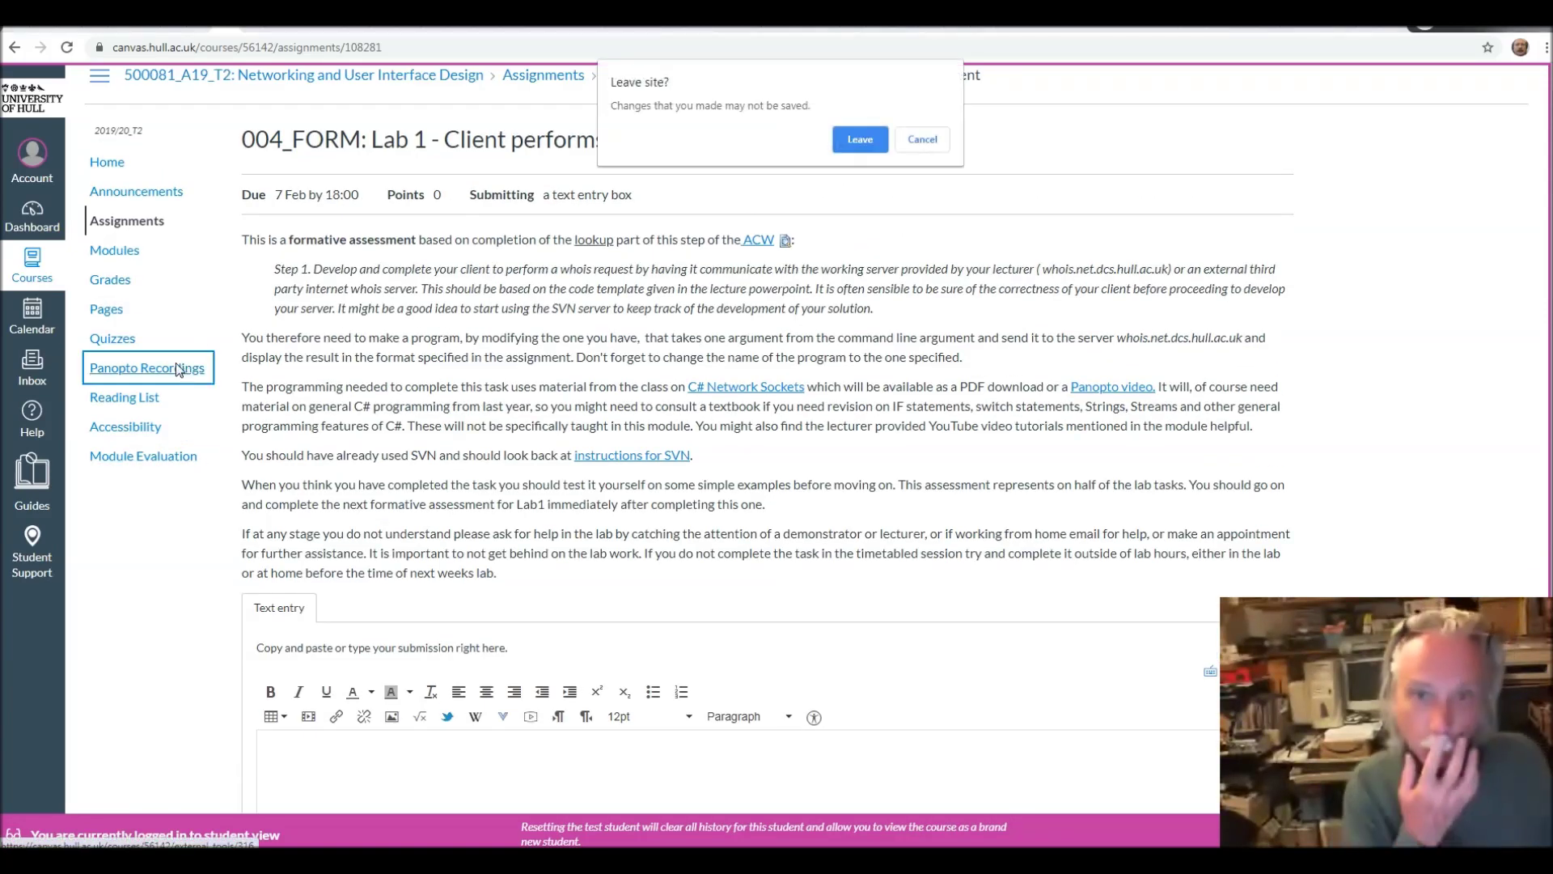
{"action": "key", "text": "Return"}
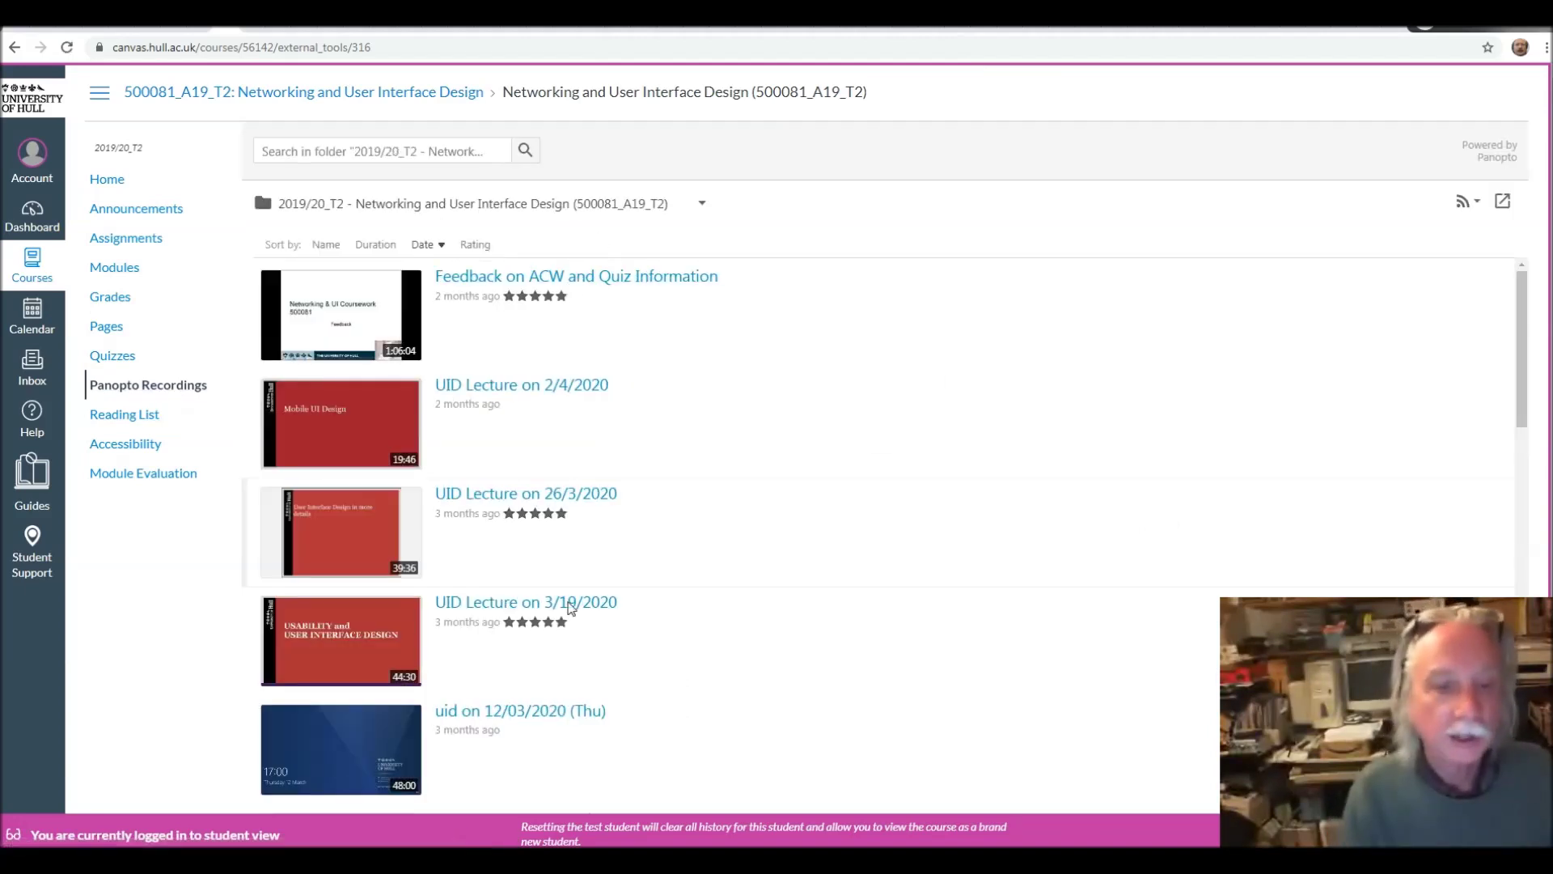
{"action": "scroll", "coordinate": [683, 657], "scroll_direction": "down", "scroll_amount": 8}
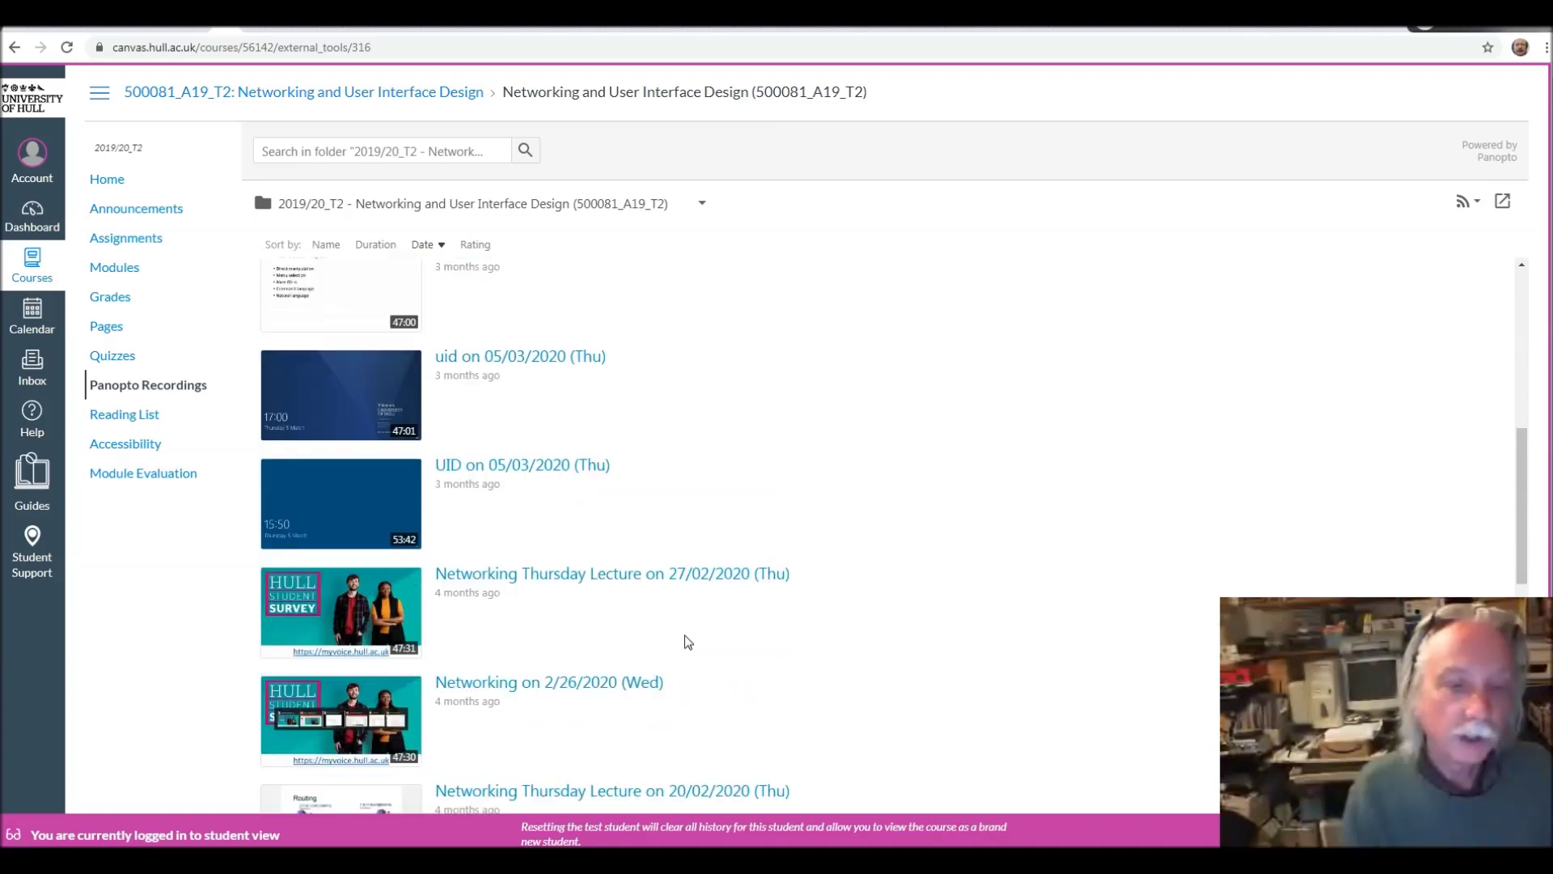
{"action": "scroll", "coordinate": [686, 635], "scroll_direction": "down", "scroll_amount": 9}
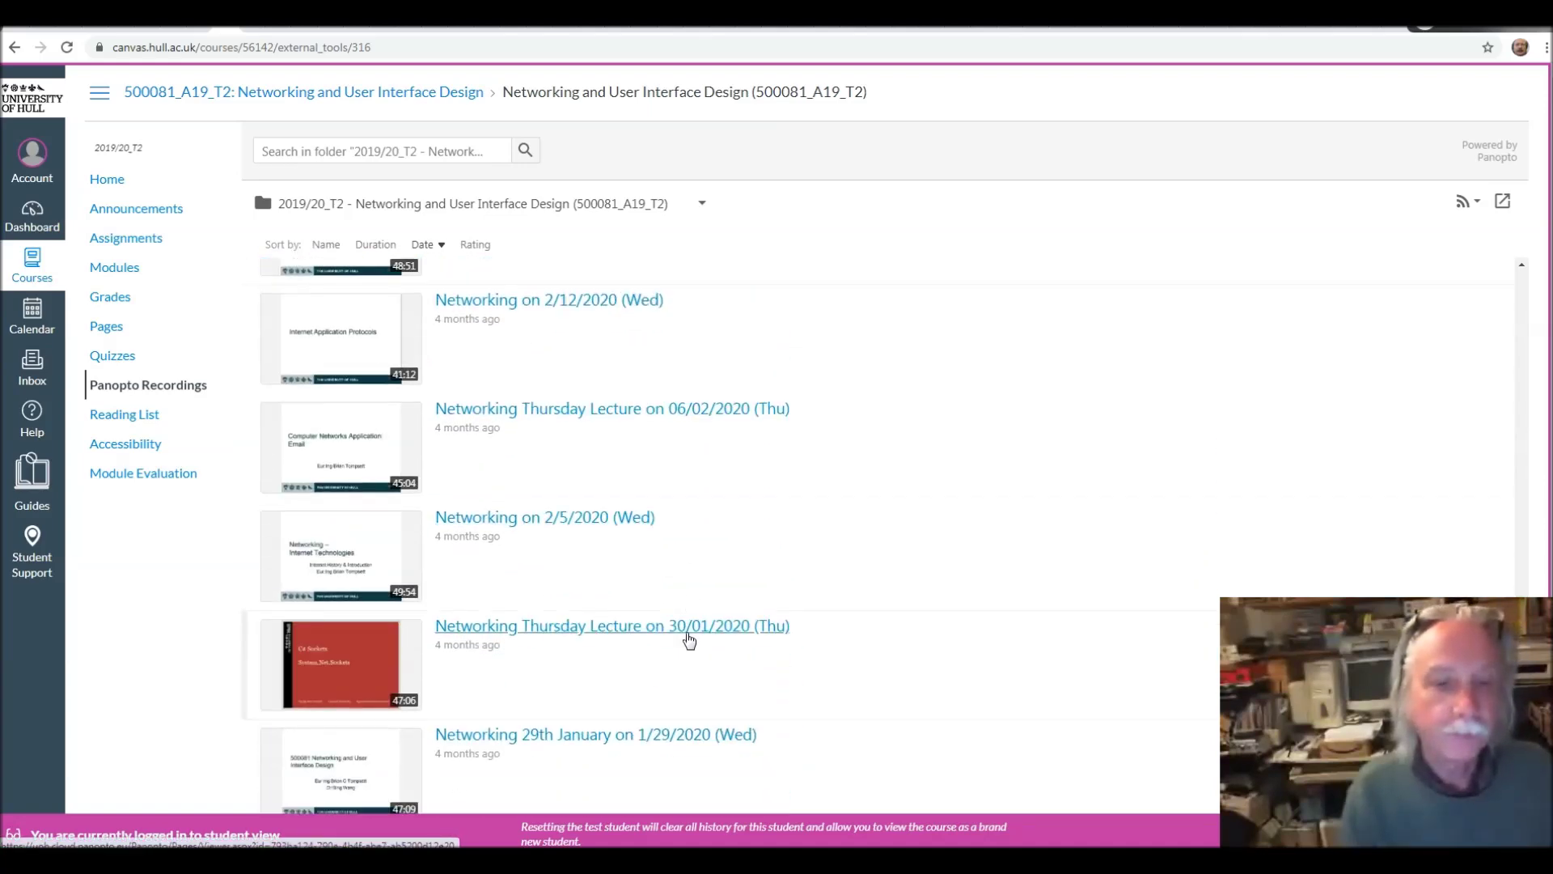
{"action": "scroll", "coordinate": [687, 635], "scroll_direction": "up", "scroll_amount": 9}
{"action": "scroll", "coordinate": [689, 640], "scroll_direction": "down", "scroll_amount": 8}
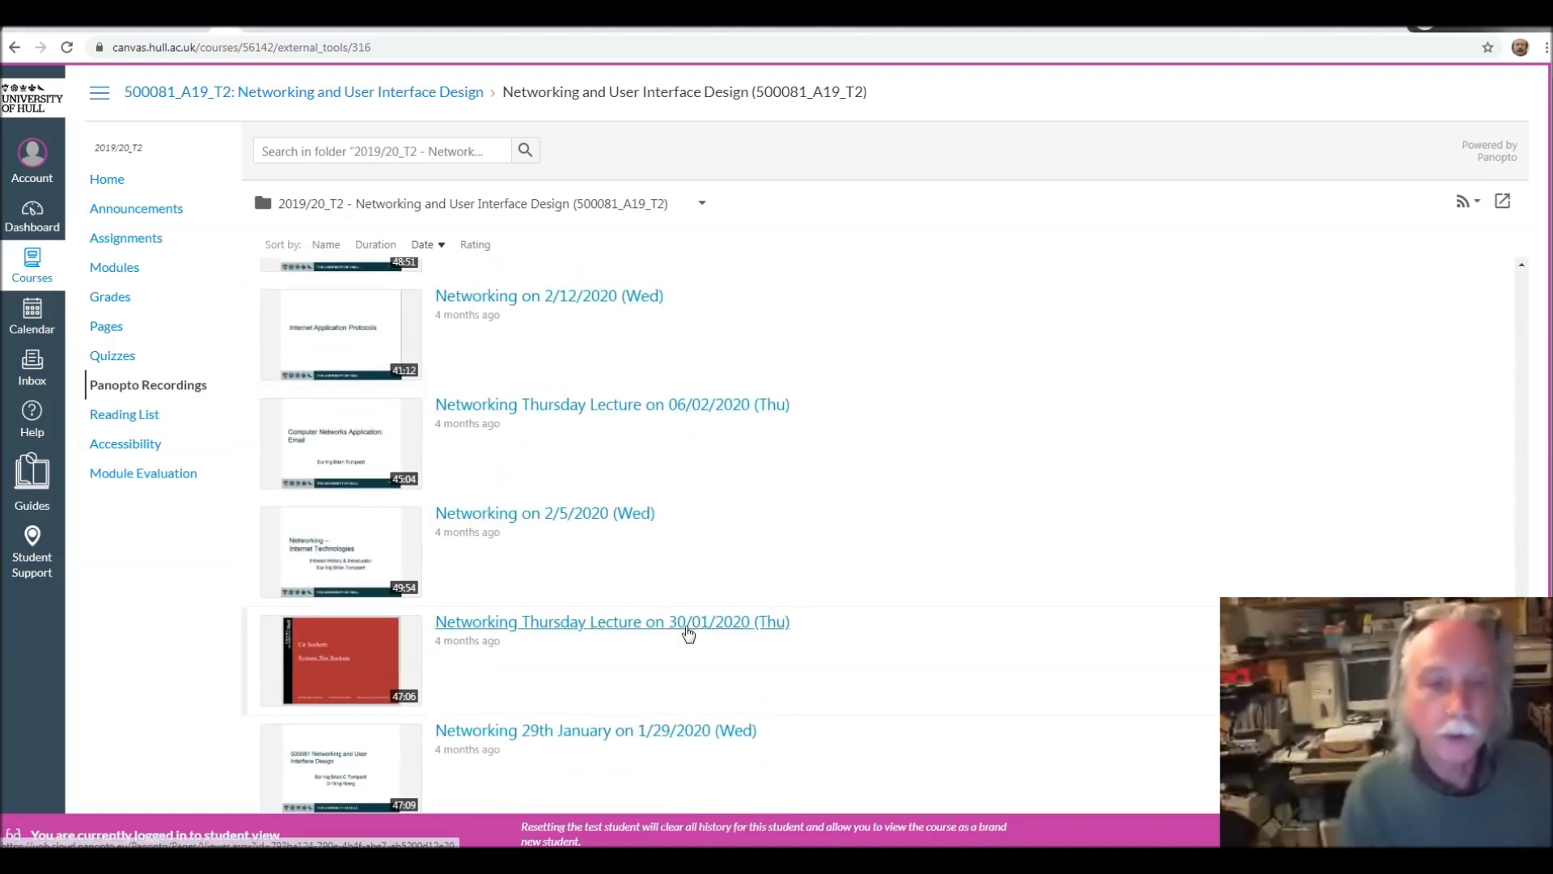